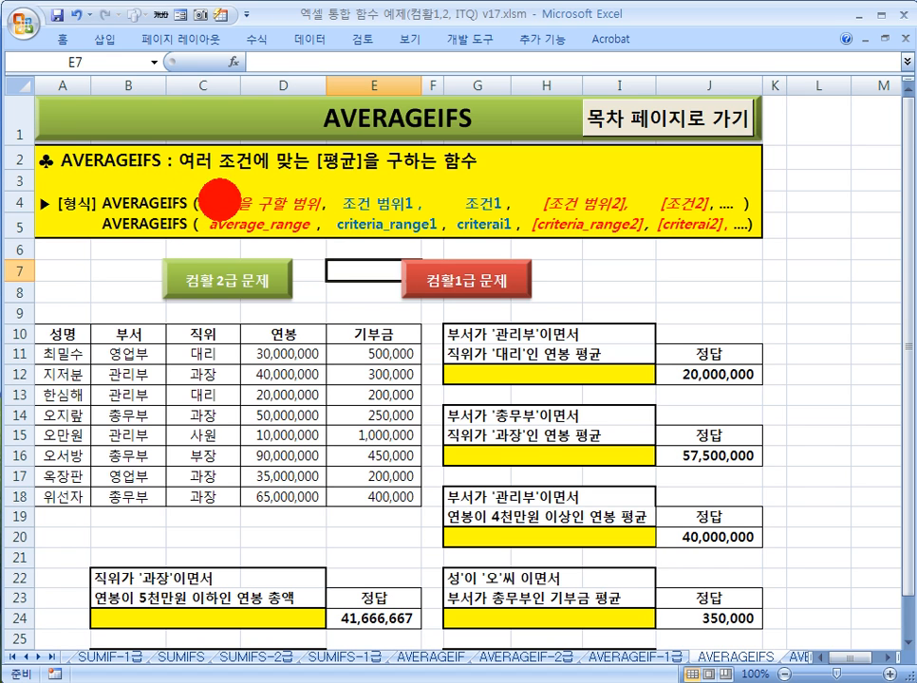
Examine the Korean syntax line of AVERAGEIFS for the order of the average range, condition ranges and conditions.
drag(208, 190, 321, 213)
drag(207, 217, 317, 235)
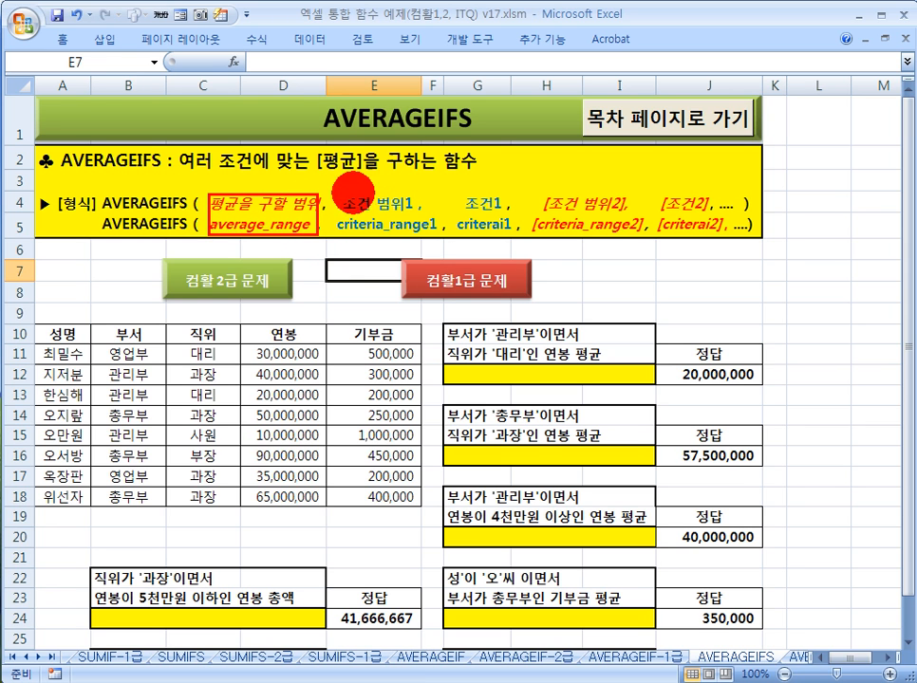
drag(337, 192, 406, 217)
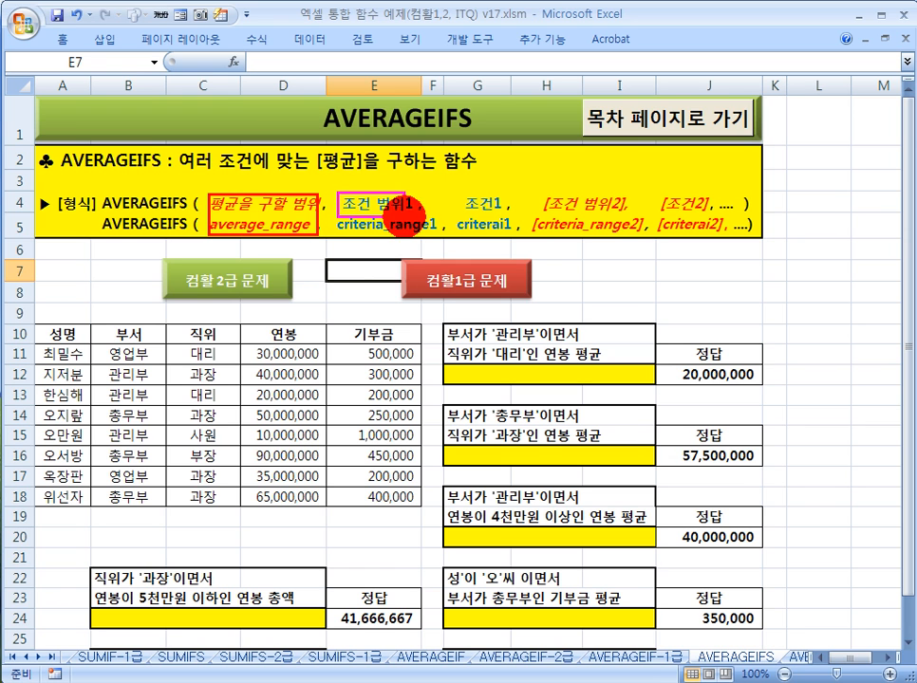
drag(452, 189, 451, 189)
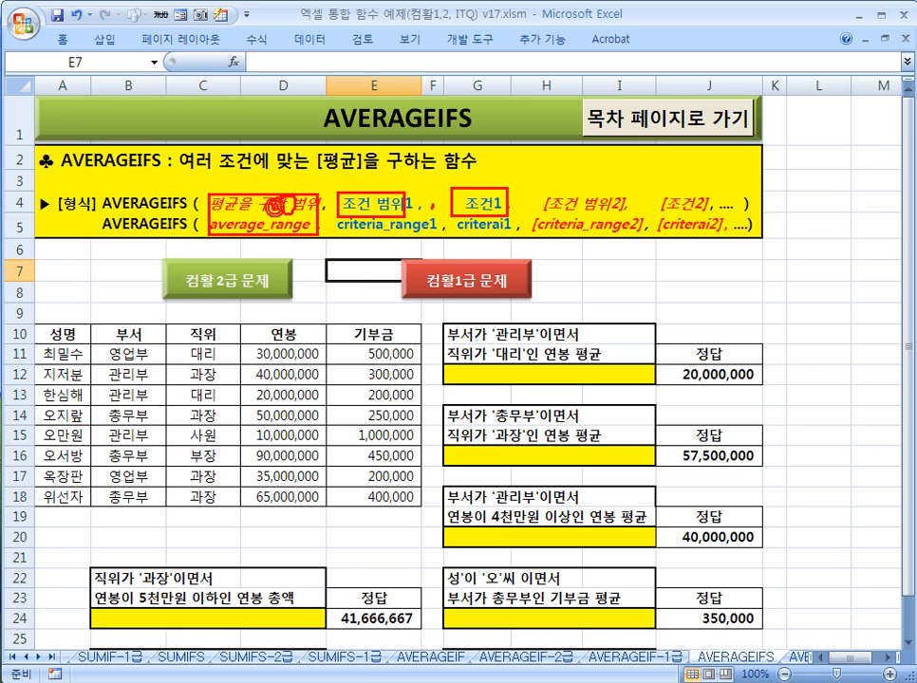
mouse_move(528, 210)
mouse_down()
mouse_move(555, 187)
mouse_move(534, 200)
mouse_up()
mouse_move(415, 234)
mouse_down()
mouse_move(404, 242)
mouse_move(387, 217)
mouse_up()
mouse_move(586, 234)
mouse_down()
mouse_move(587, 193)
mouse_move(596, 201)
mouse_up()
drag(505, 172, 531, 148)
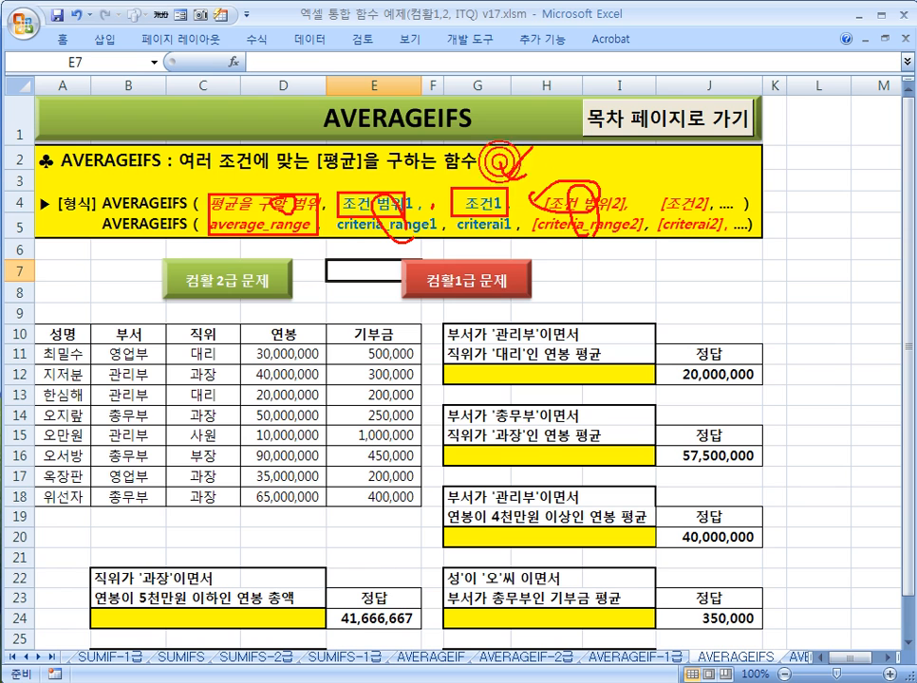
mouse_move(288, 234)
mouse_down()
mouse_move(209, 207)
mouse_move(288, 197)
mouse_move(280, 225)
mouse_up()
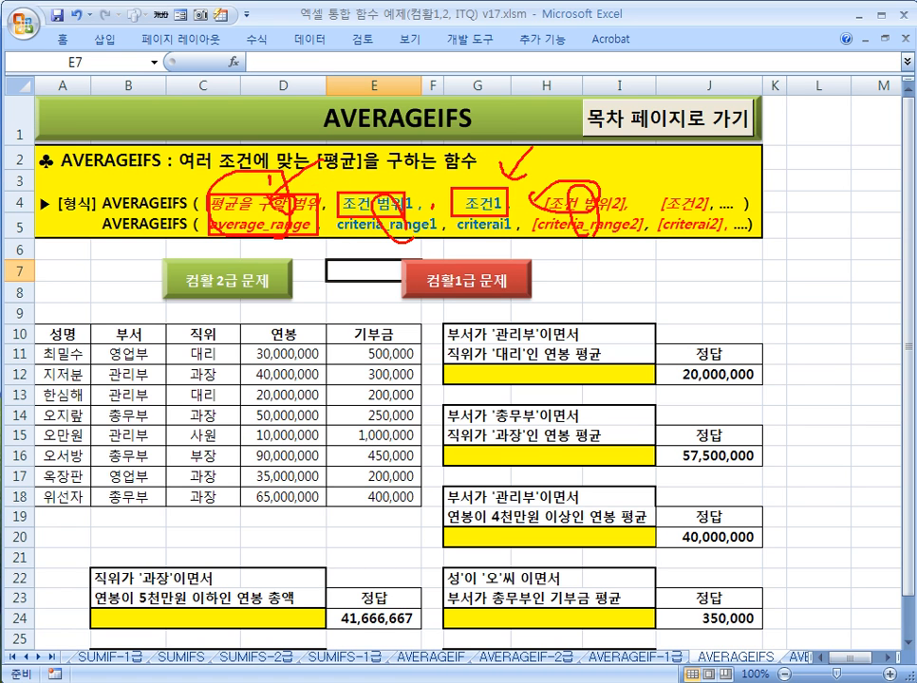
key(Escape)
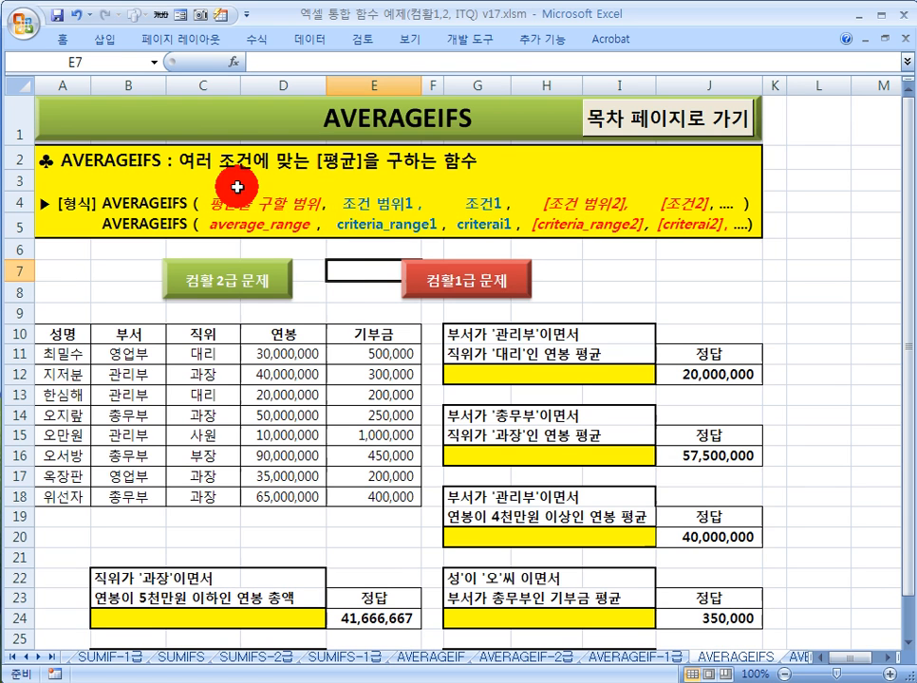
click(324, 245)
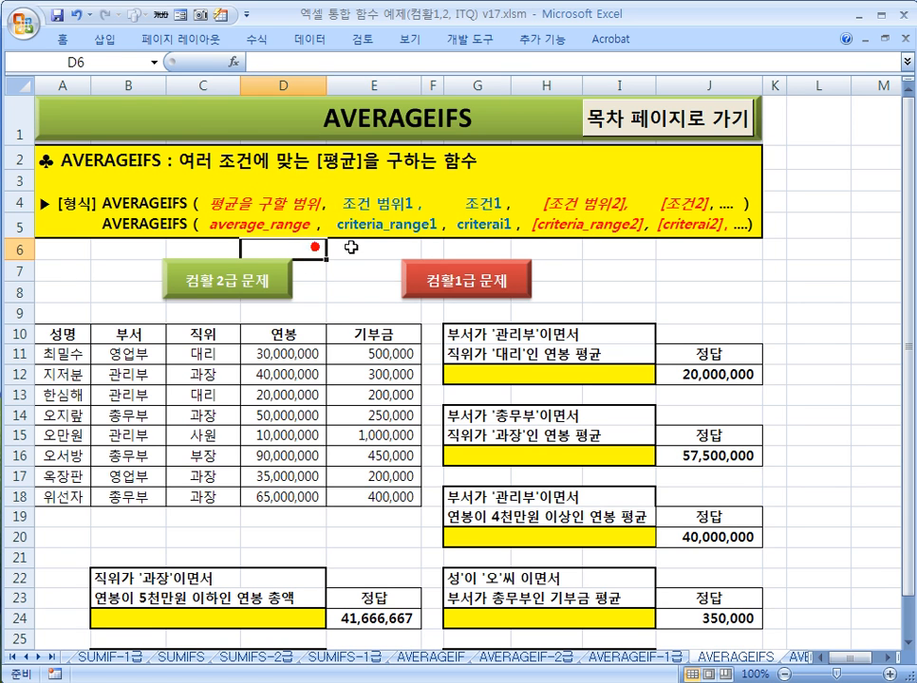
click(352, 271)
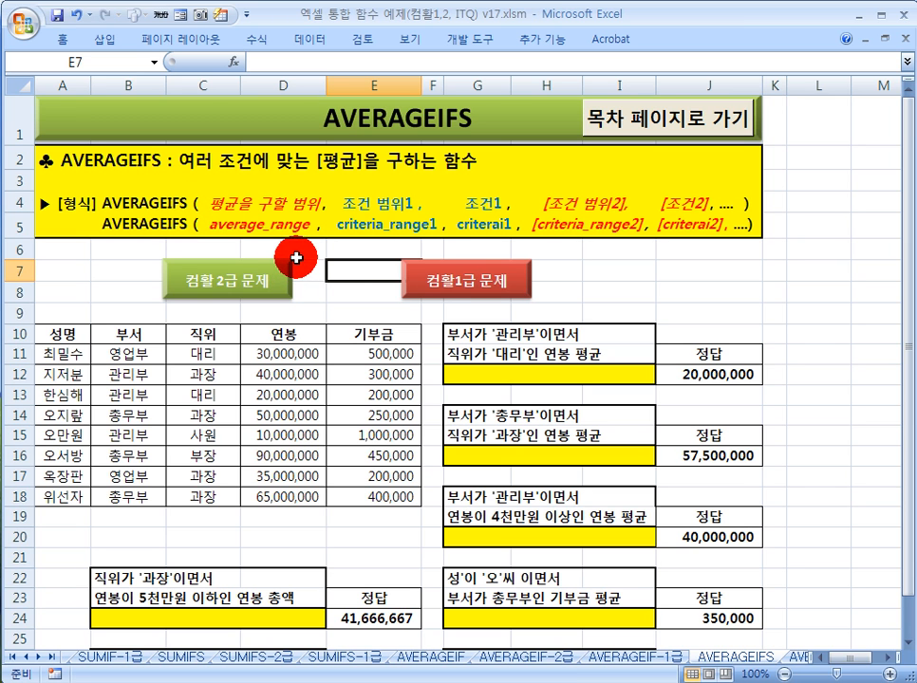
Review the English syntax line of AVERAGEIFS, from average_range through the paired criteria ranges and criteria.
mouse_move(207, 214)
mouse_down()
mouse_move(305, 241)
mouse_move(255, 242)
mouse_up()
mouse_move(318, 229)
mouse_down()
mouse_move(320, 241)
mouse_move(259, 231)
mouse_move(282, 240)
mouse_up()
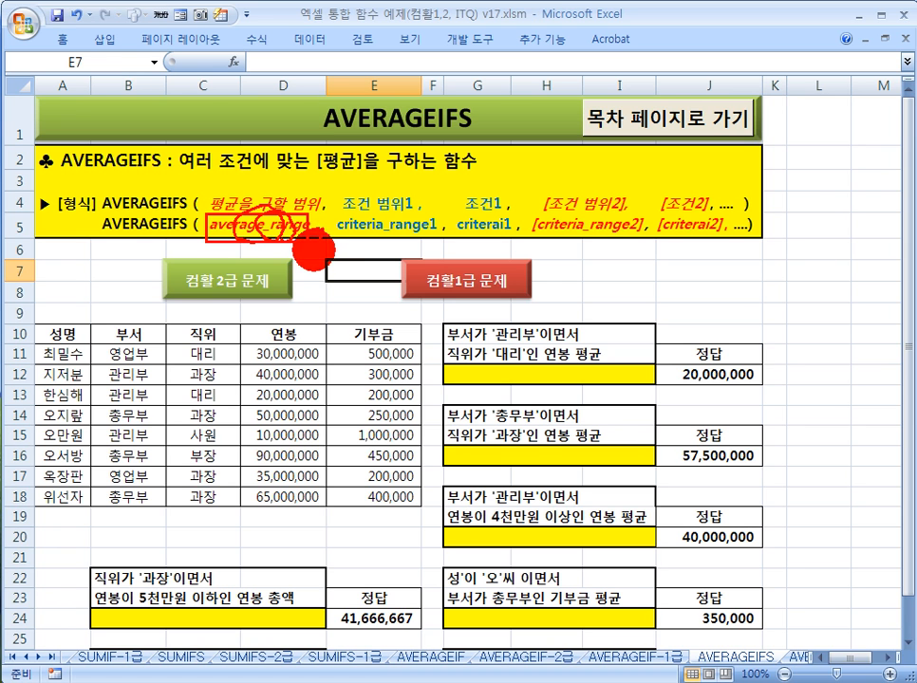
drag(334, 217, 440, 237)
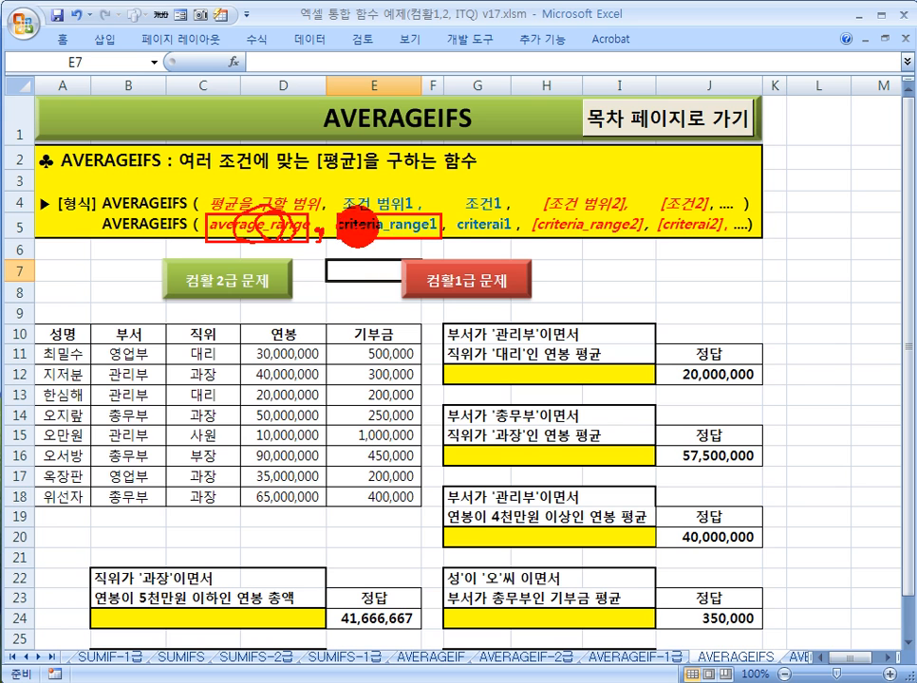
mouse_move(359, 232)
mouse_down()
mouse_move(391, 285)
mouse_move(356, 240)
mouse_up()
mouse_move(430, 246)
mouse_down()
mouse_move(428, 255)
mouse_move(440, 248)
mouse_move(435, 265)
mouse_move(489, 241)
mouse_move(491, 257)
mouse_up()
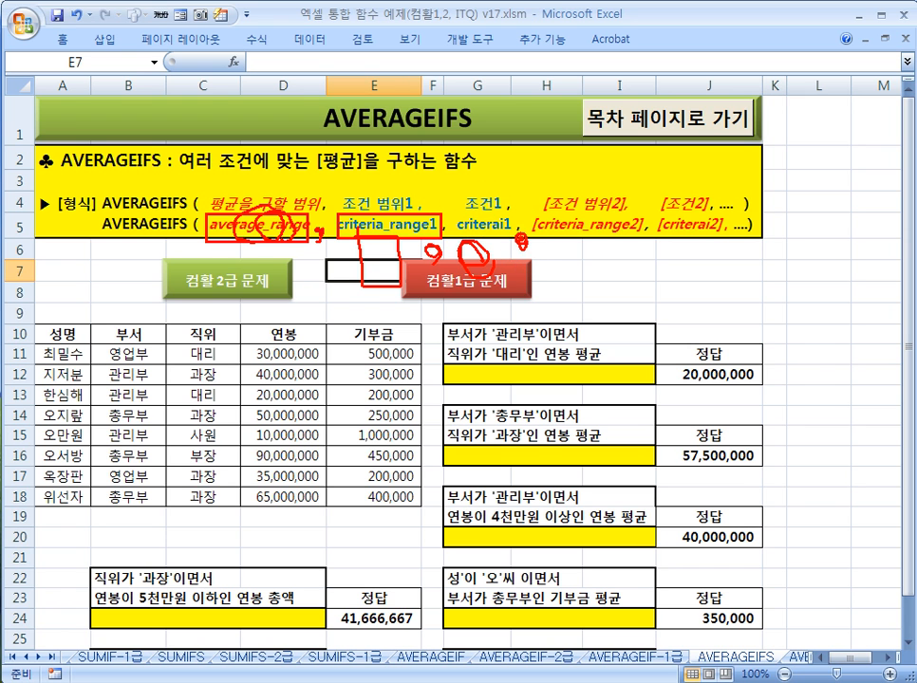
drag(521, 245, 607, 244)
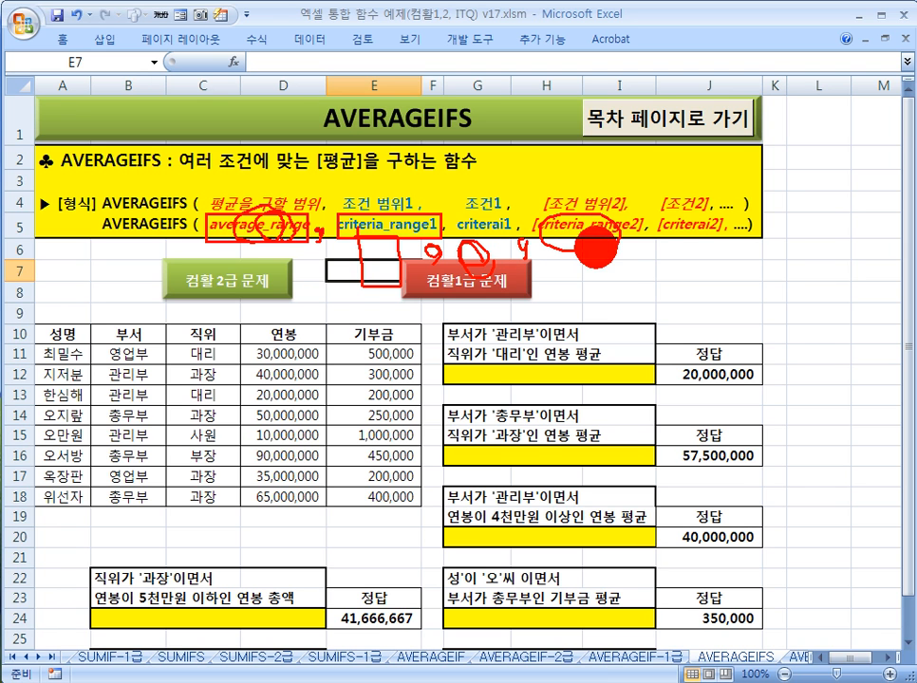
click(653, 249)
drag(654, 249, 651, 266)
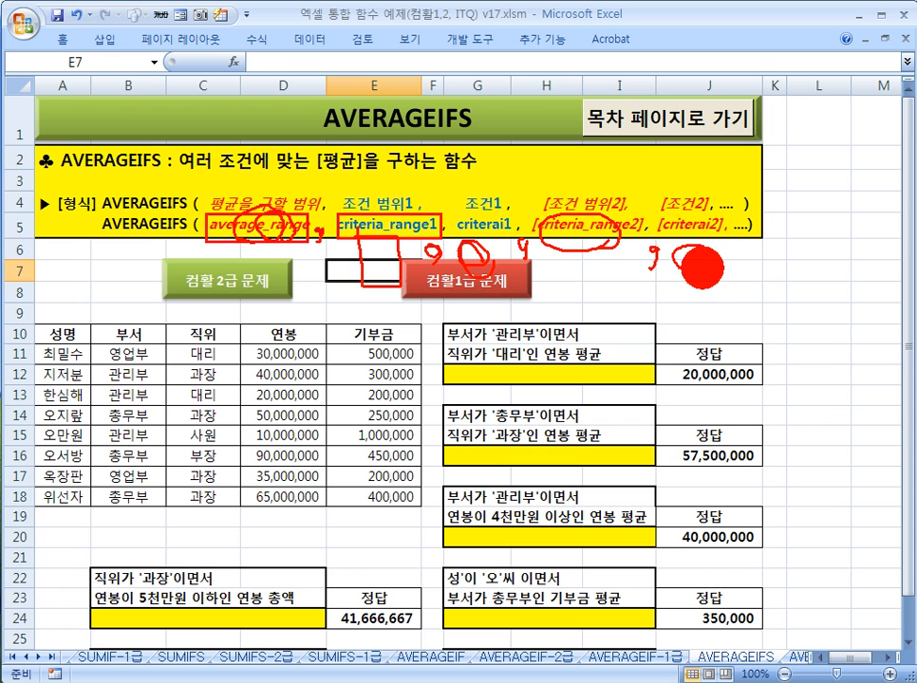
mouse_move(702, 267)
mouse_down()
mouse_move(710, 235)
mouse_move(731, 259)
mouse_move(728, 275)
mouse_up()
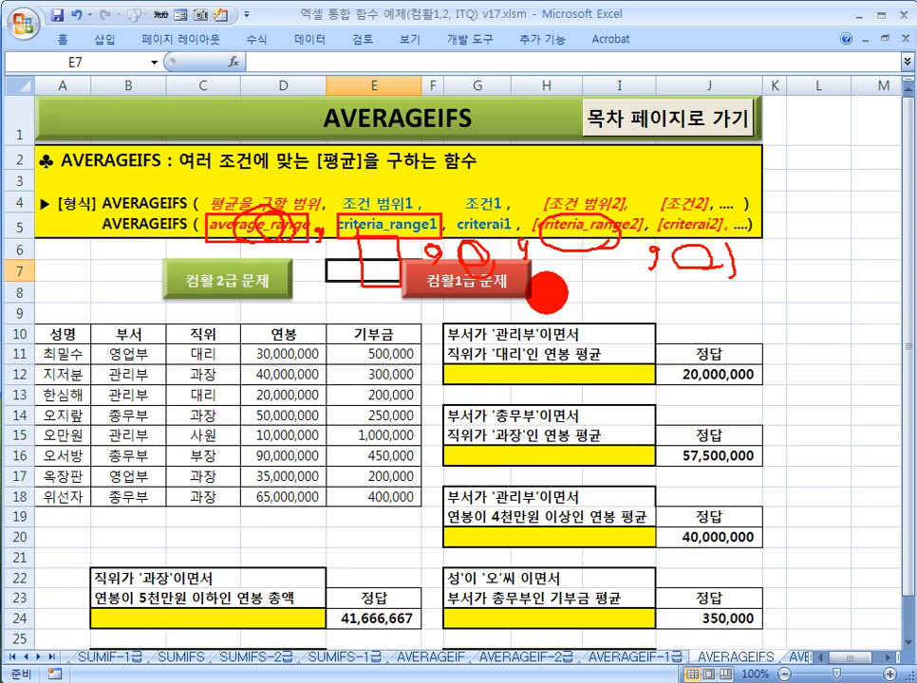
key(Escape)
Examine the first problem's two conditions and the matching 부서, 직위 and 연봉 columns in the data table.
click(506, 370)
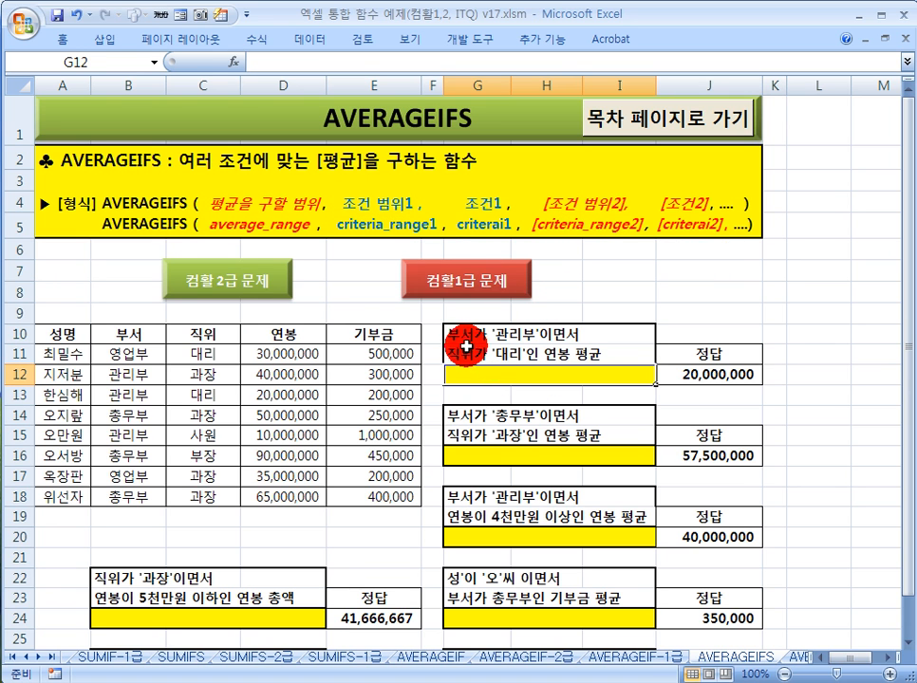
click(457, 346)
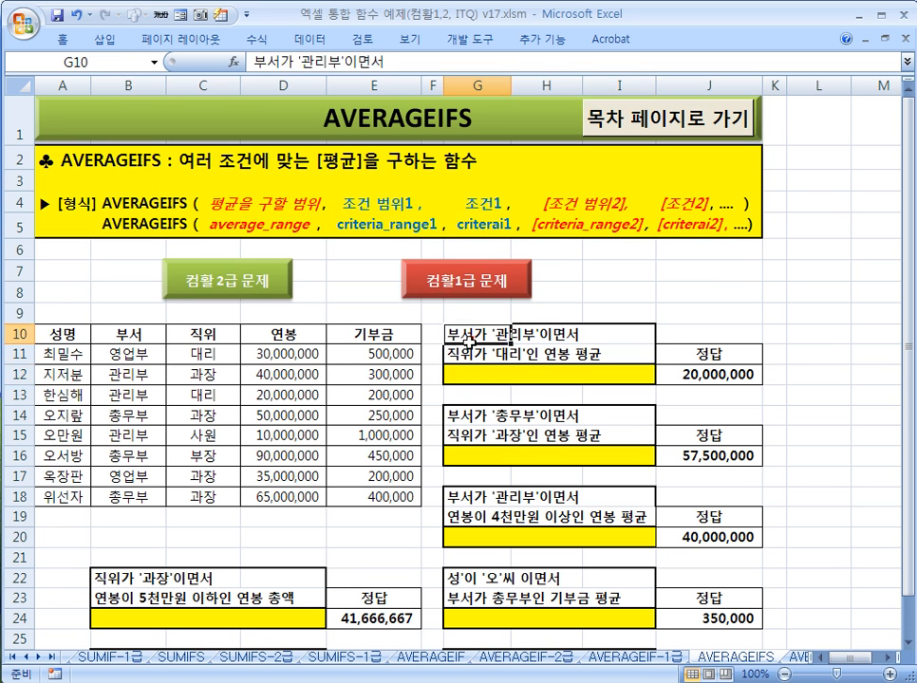
click(576, 297)
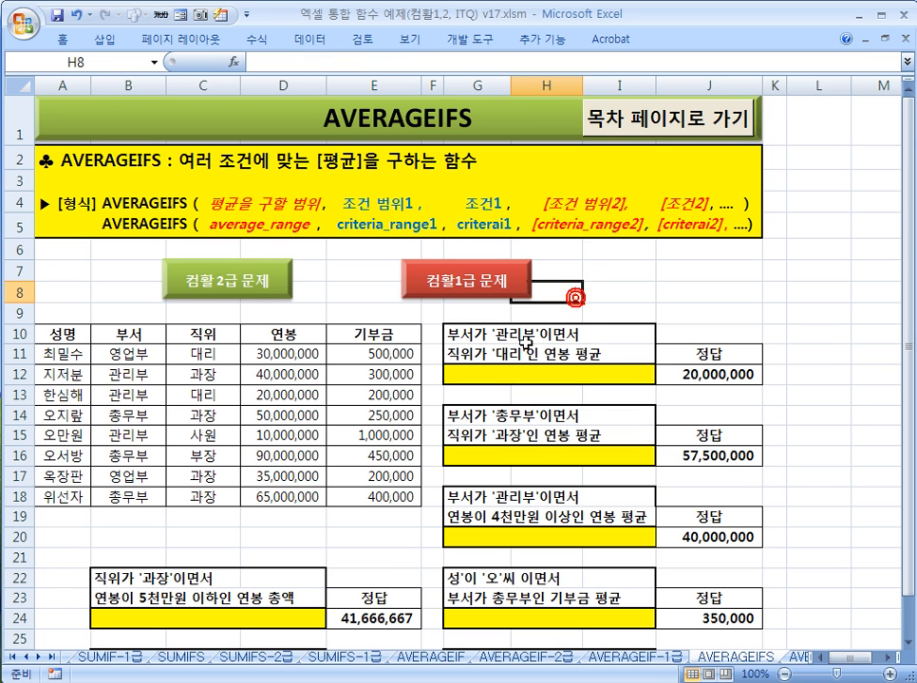
click(465, 355)
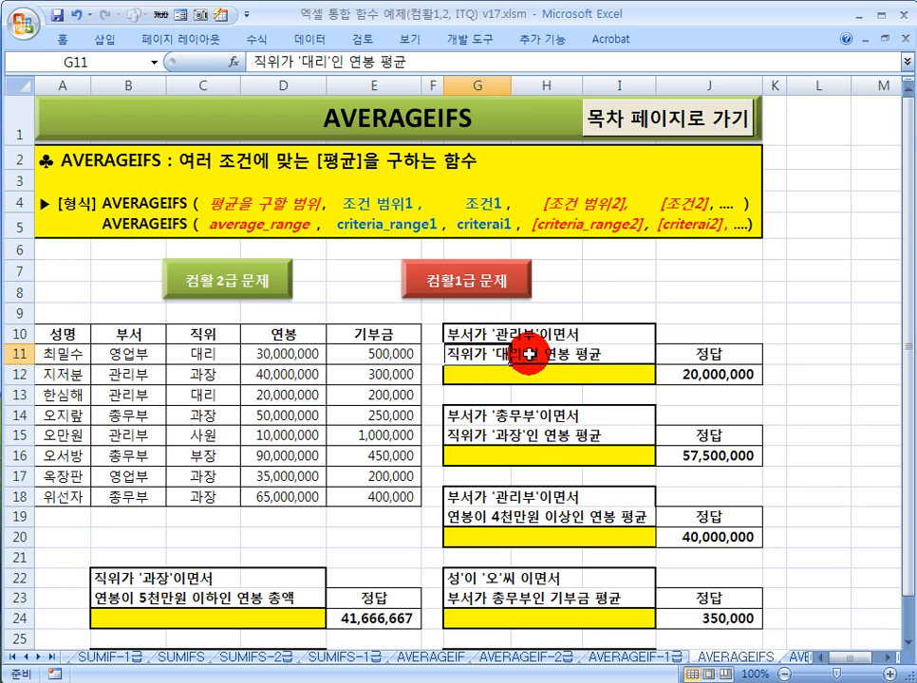
click(604, 291)
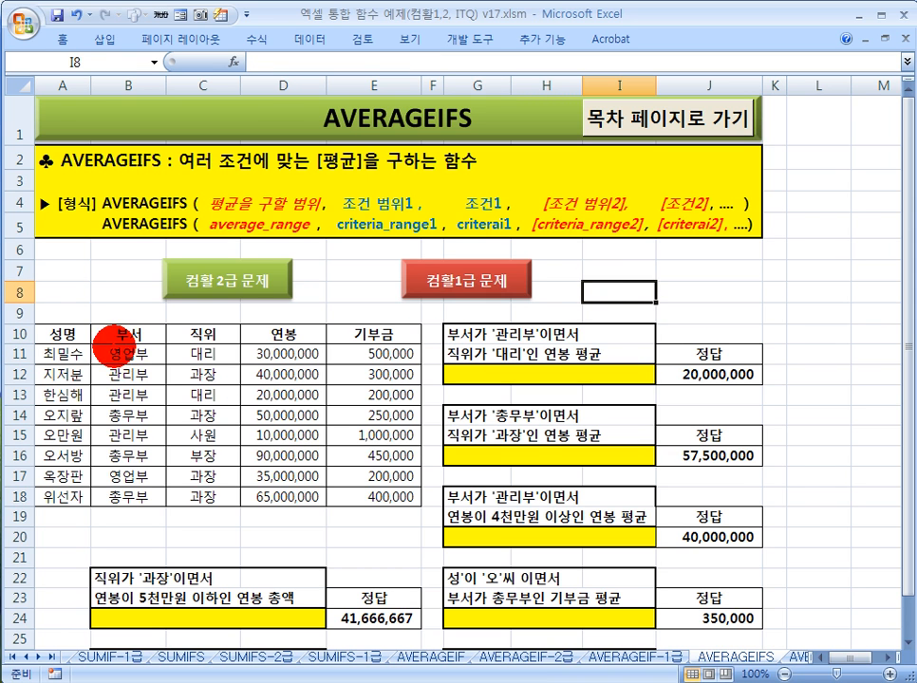
drag(99, 341, 158, 510)
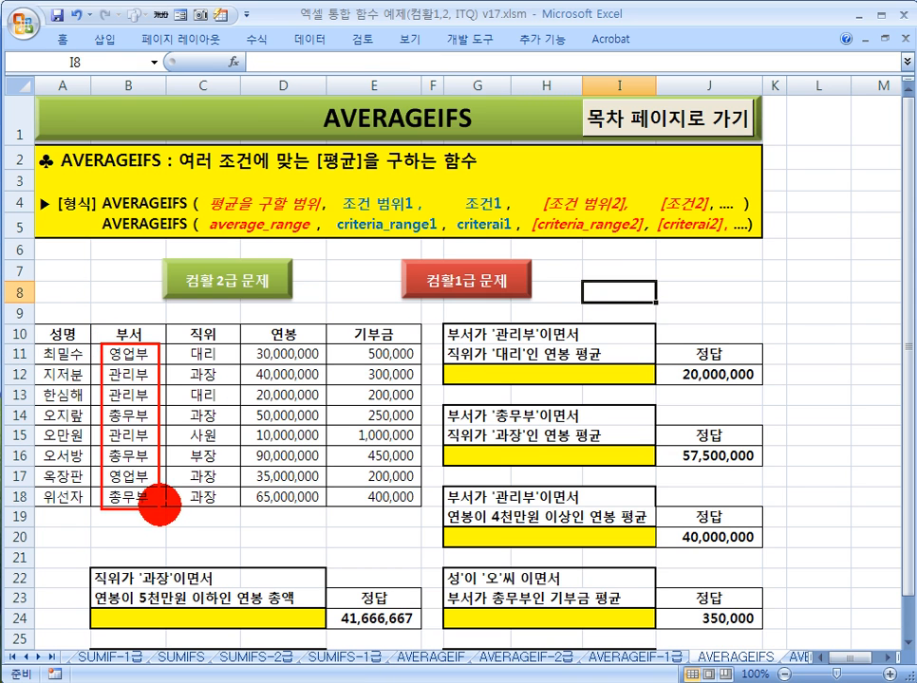
drag(519, 325, 505, 332)
mouse_move(139, 384)
mouse_down()
mouse_move(129, 386)
mouse_move(133, 396)
mouse_up()
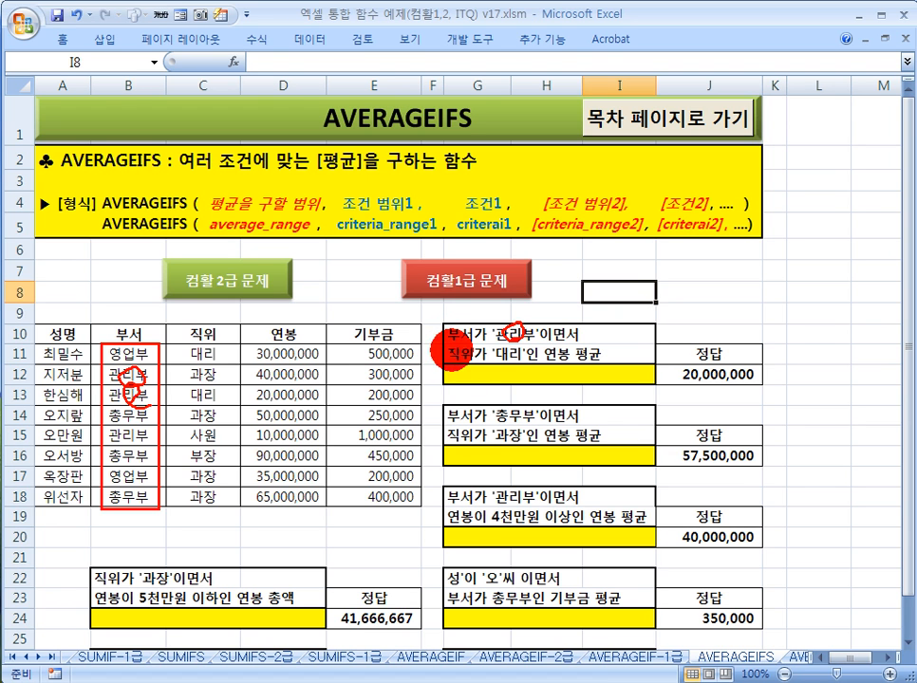
mouse_move(179, 349)
mouse_down()
mouse_move(224, 367)
mouse_move(217, 403)
mouse_up()
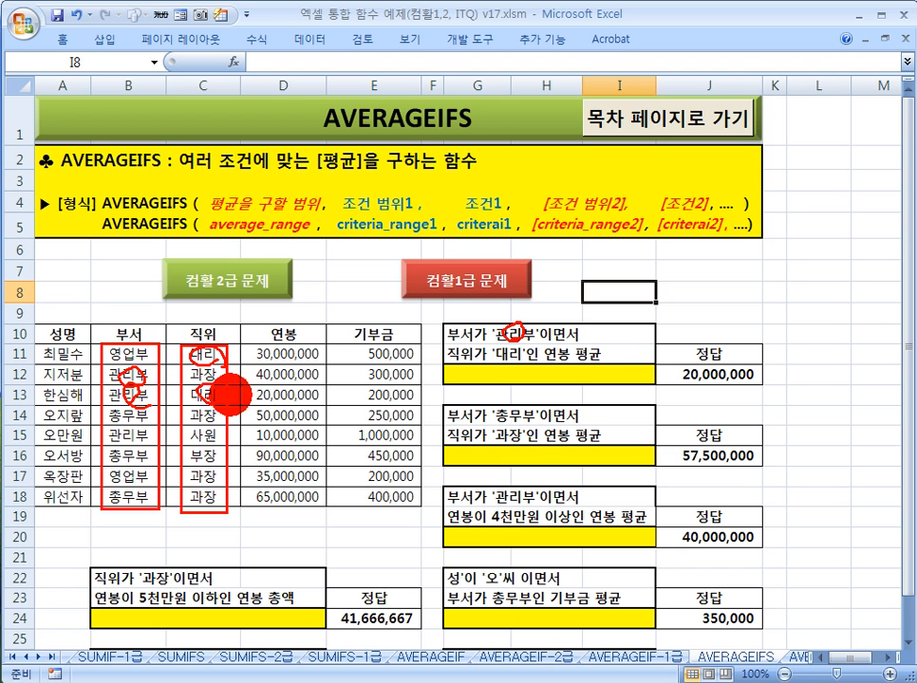
drag(590, 346, 604, 369)
drag(539, 344, 539, 350)
mouse_move(259, 348)
mouse_down()
mouse_move(344, 514)
mouse_move(332, 516)
mouse_up()
key(Escape)
Start an AVERAGEIFS formula in cell G12 with the salary cells D11:D18 as the average range.
click(477, 375)
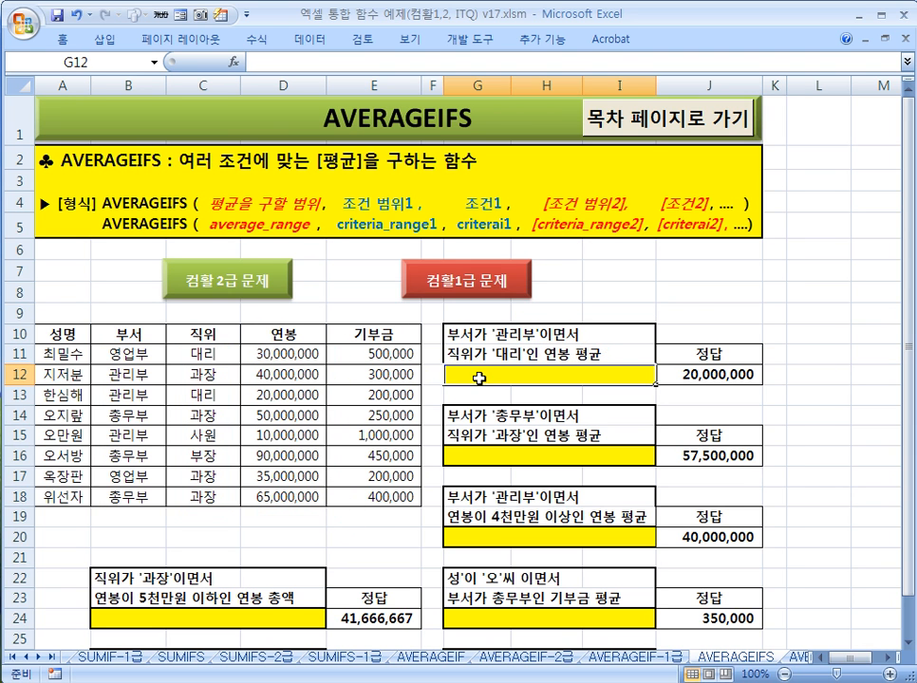
text(=AVERAGEIFS()
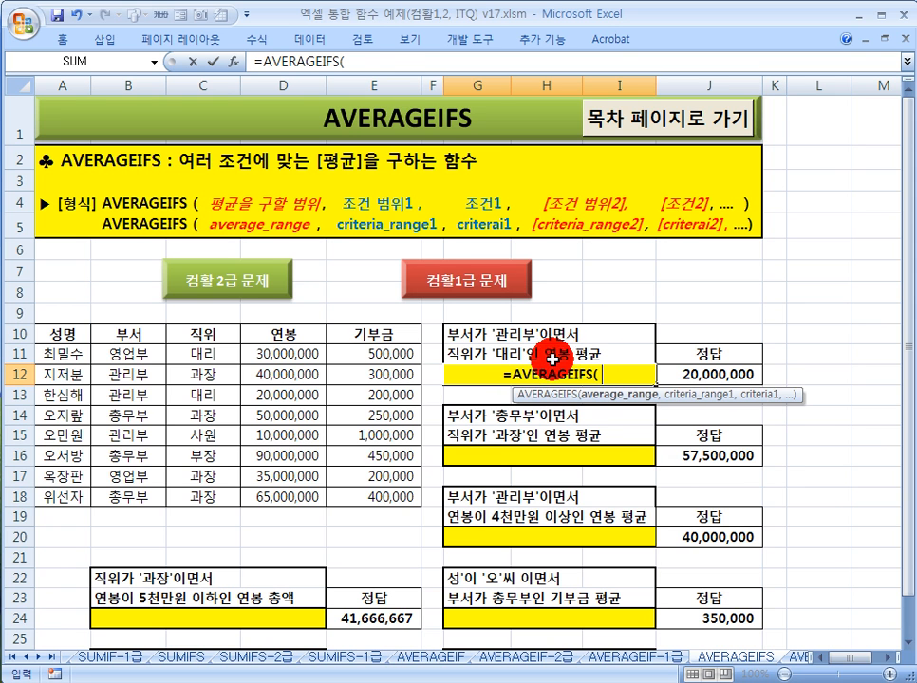
drag(279, 355, 278, 497)
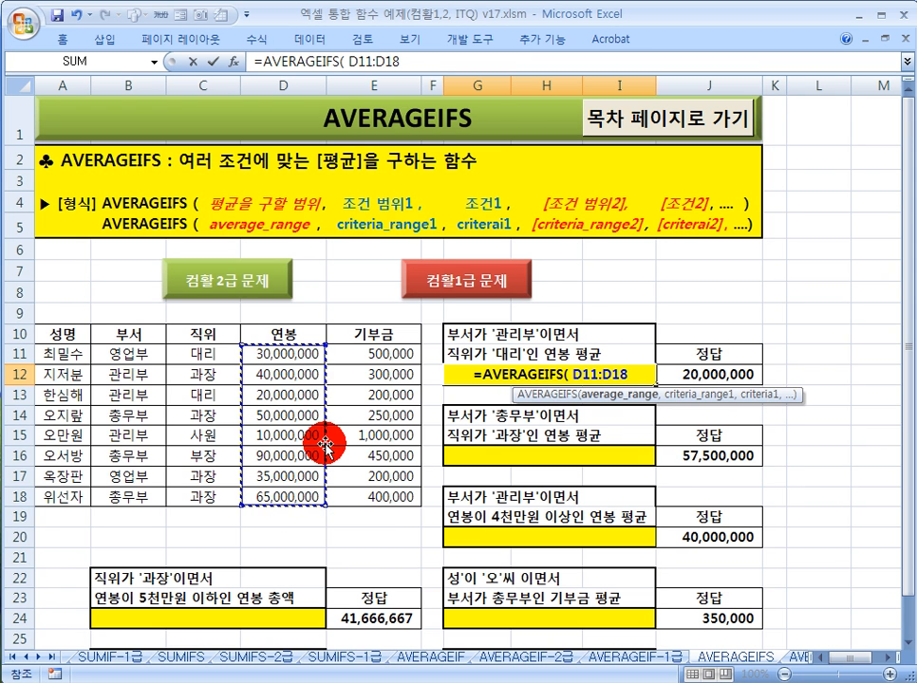
text(,)
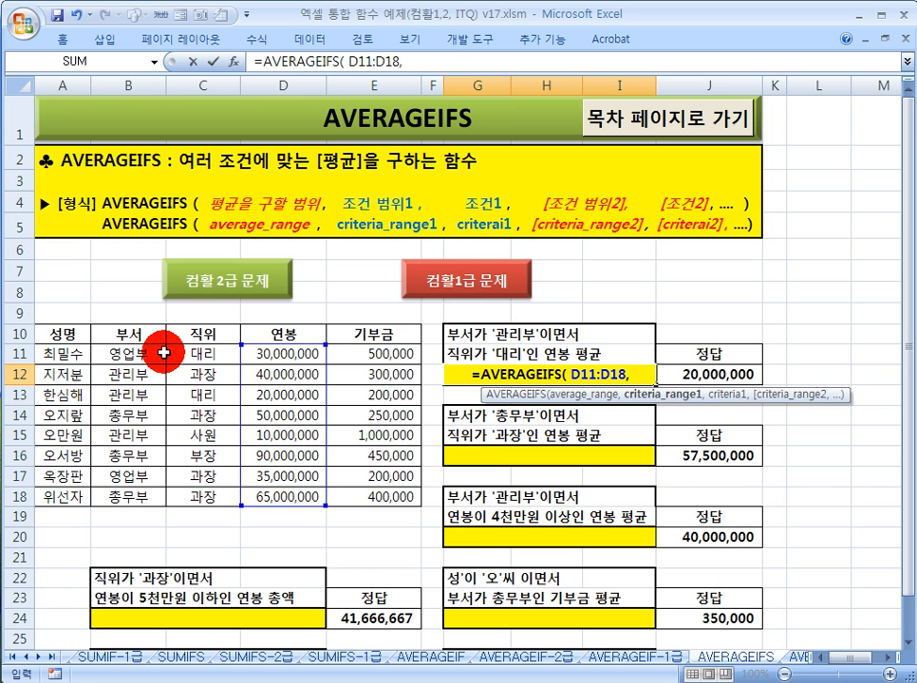
Add the first condition to the formula: criteria range B11:B18 with the criterion "관리부".
click(136, 354)
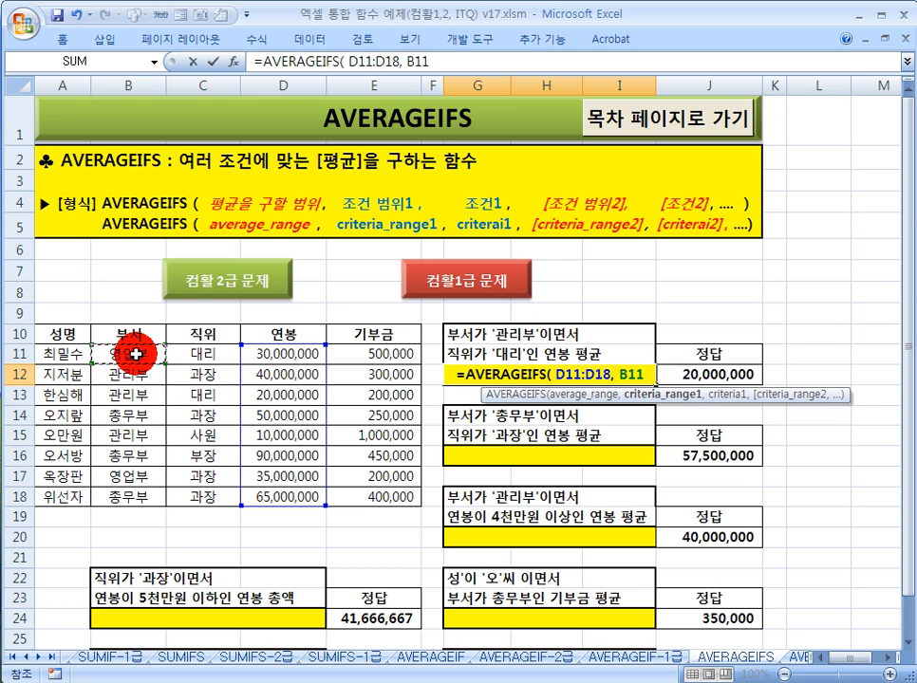
drag(135, 354, 139, 506)
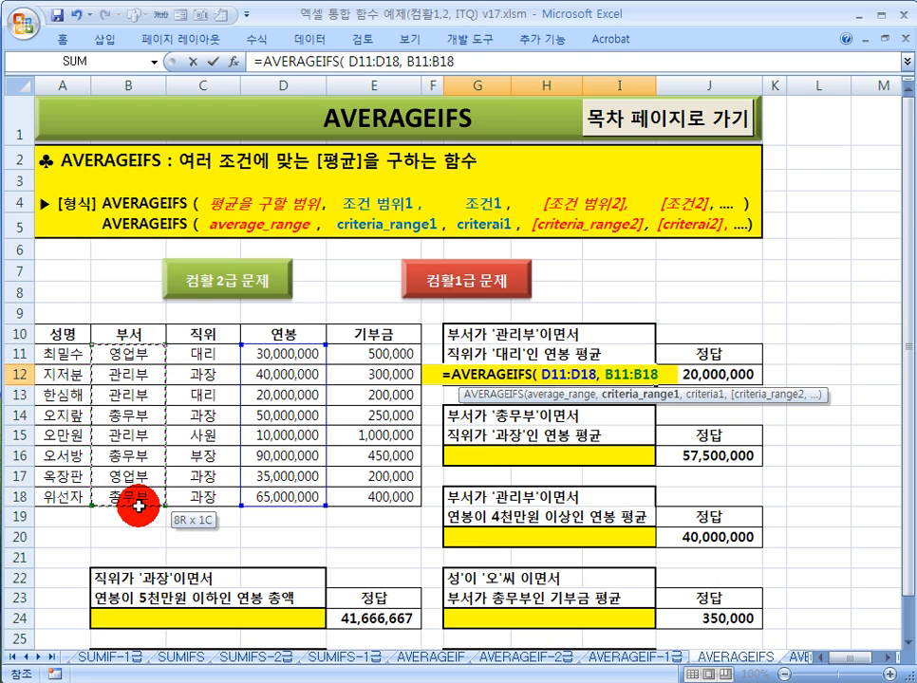
text(,)
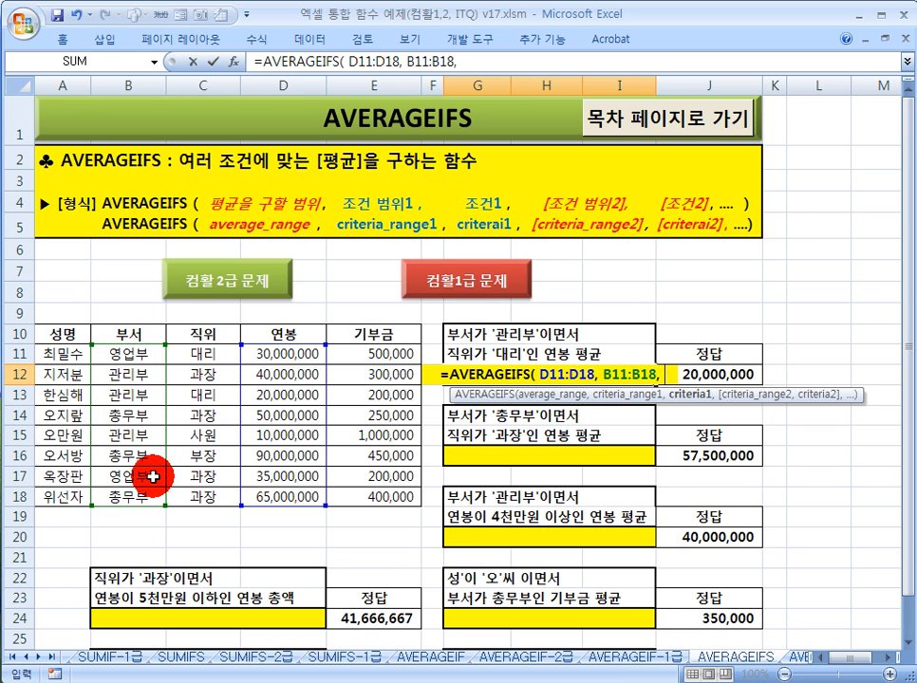
text( ")
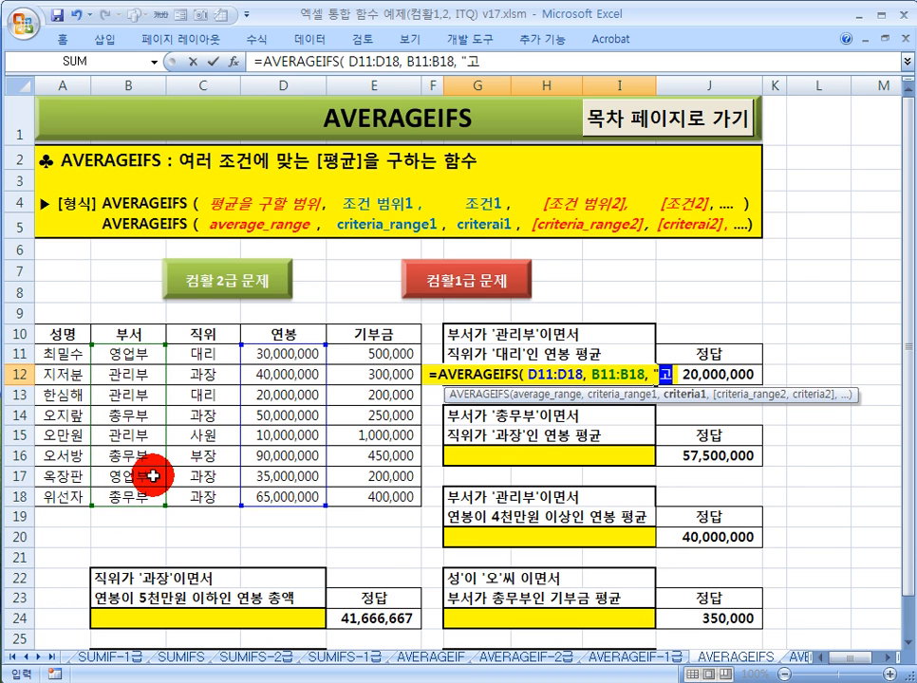
text(관리부")
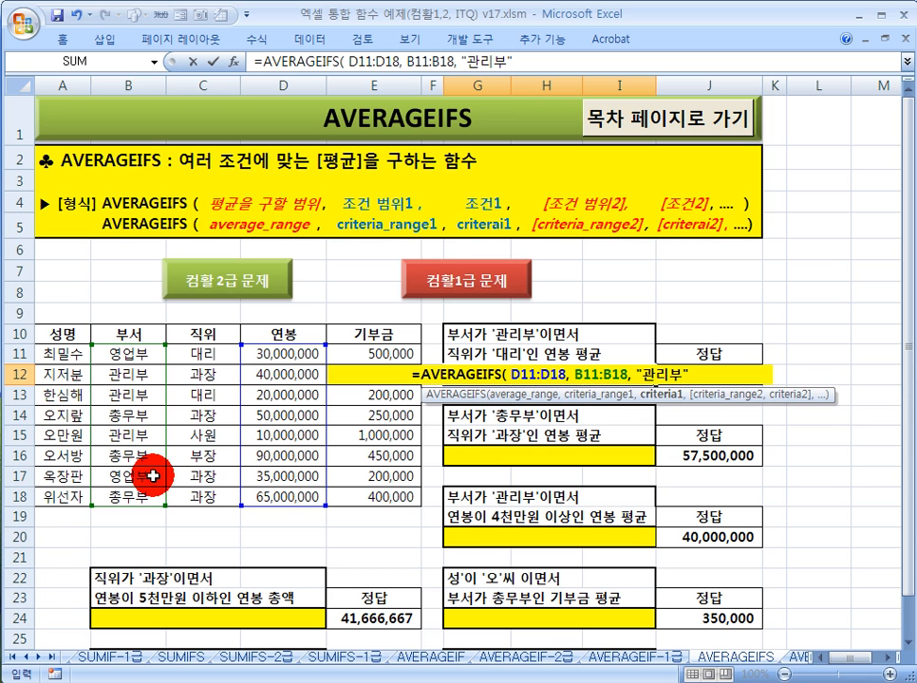
text(,)
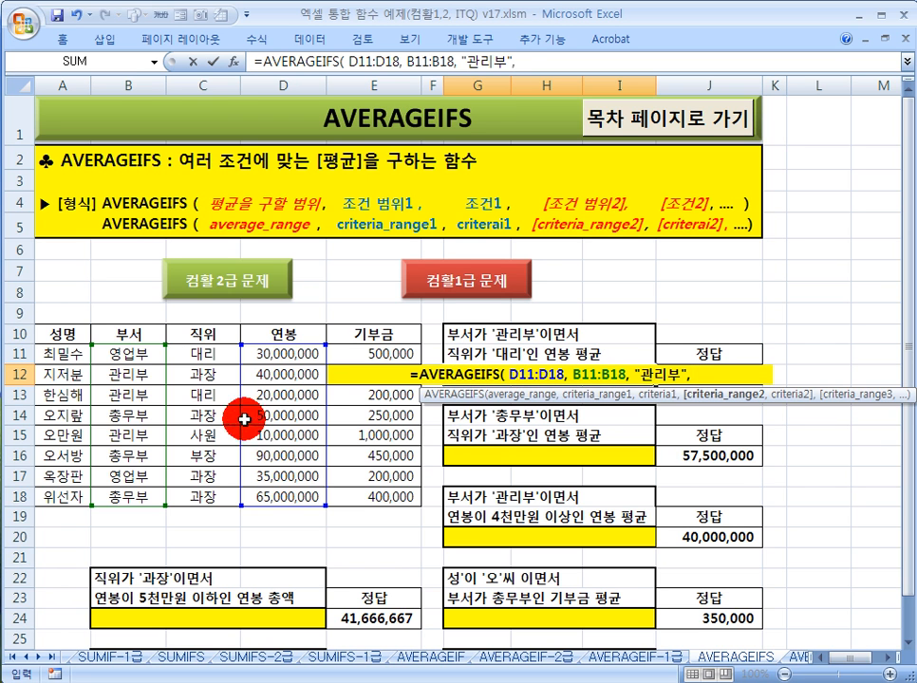
Add the second condition, range C11:C18 with the criterion "대리", and complete the formula in G12.
drag(203, 352, 205, 488)
text(,)
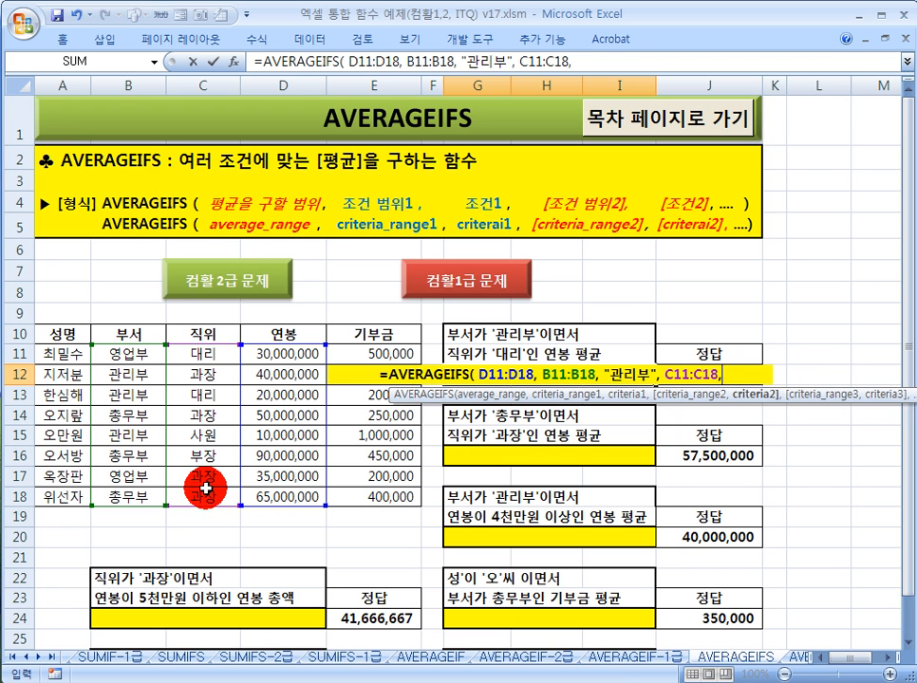
text( ")
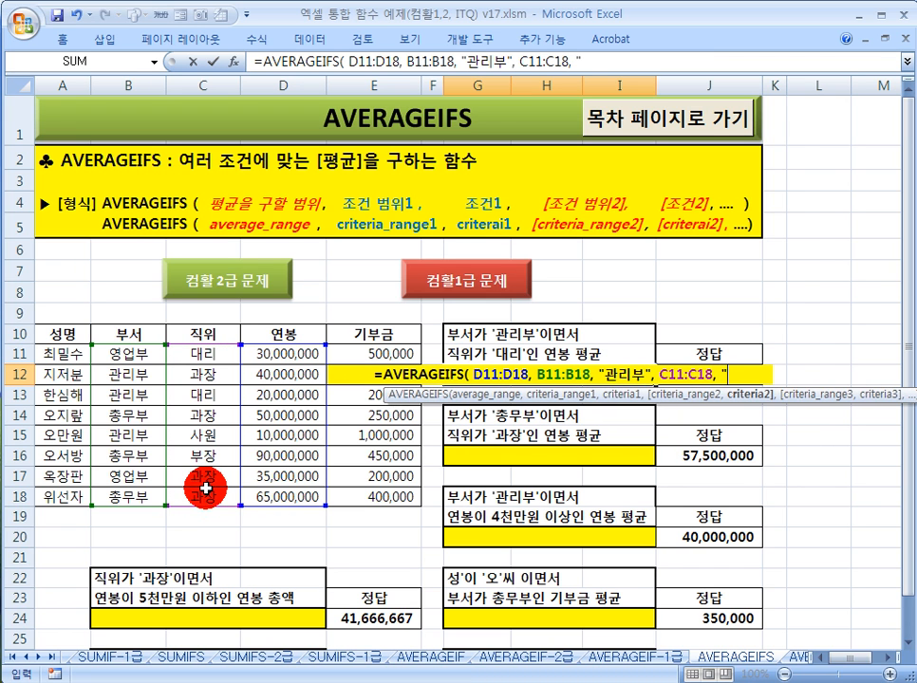
text(EOF)
key(BackSpace)
key(BackSpace)
key(BackSpace)
text(대리")
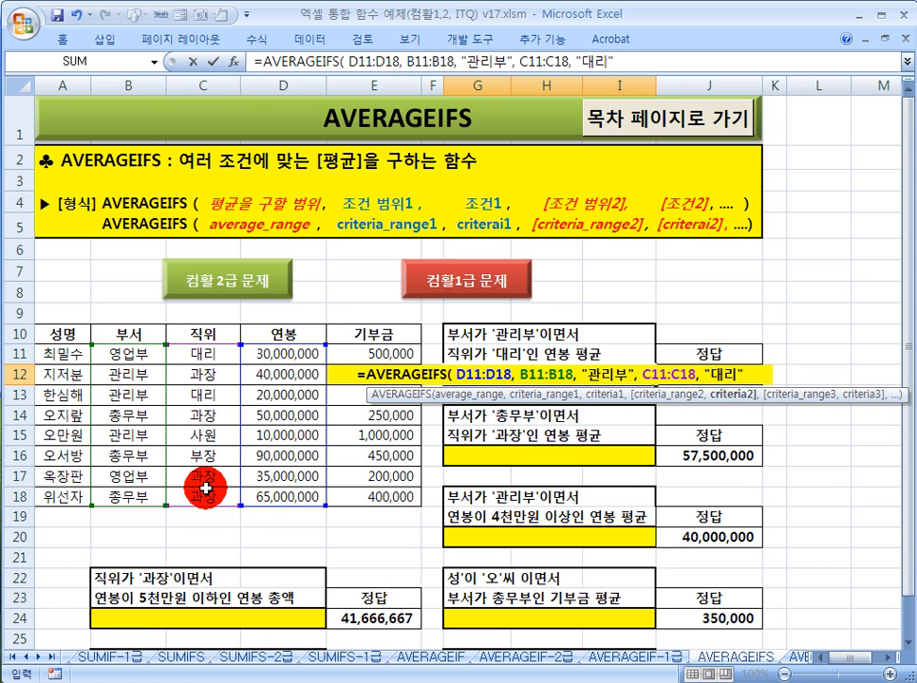
text( ))
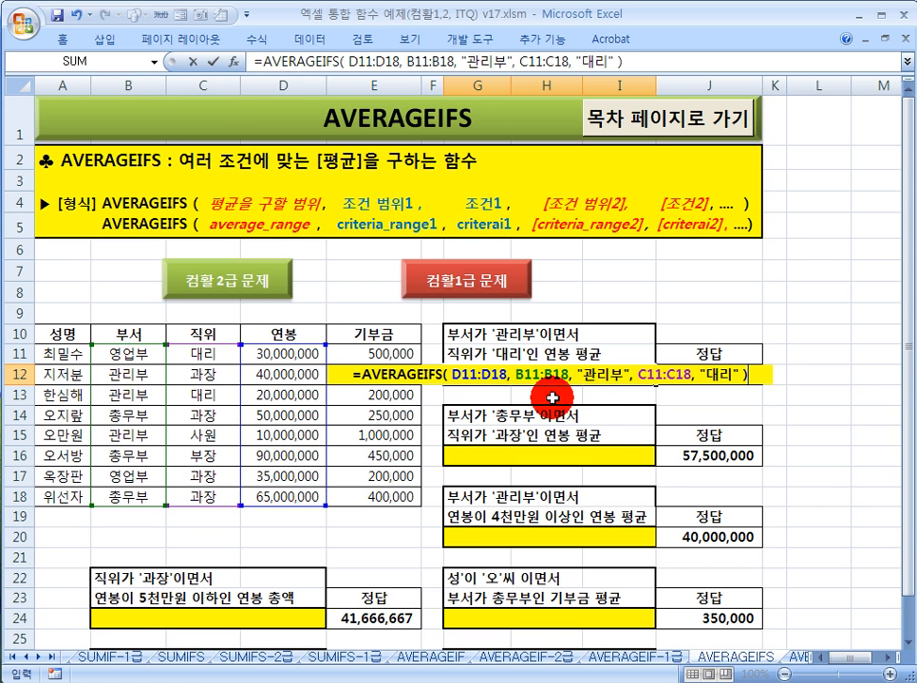
key(ctrl+Return)
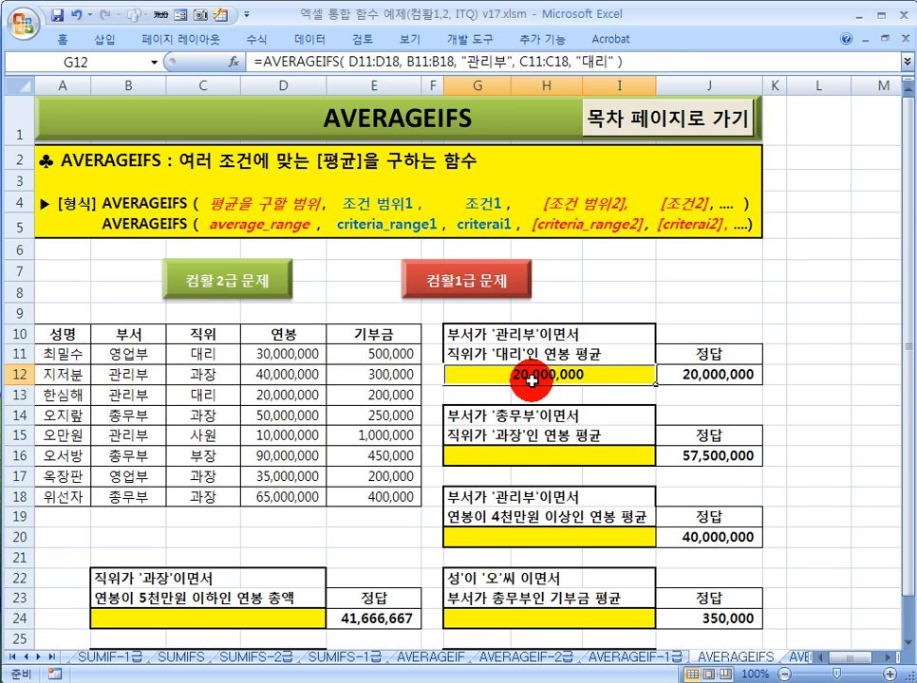
Review the "관리부" criterion in G12's formula as the model for the 총무부 and 과장 problem, leaving the formula unedited.
click(497, 457)
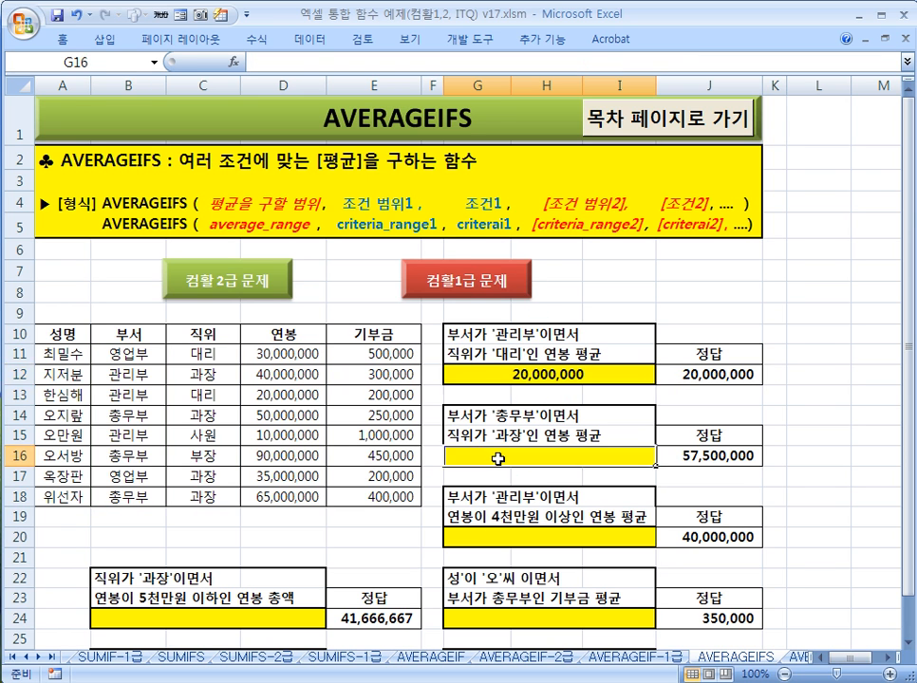
scroll(493, 444, down, 1)
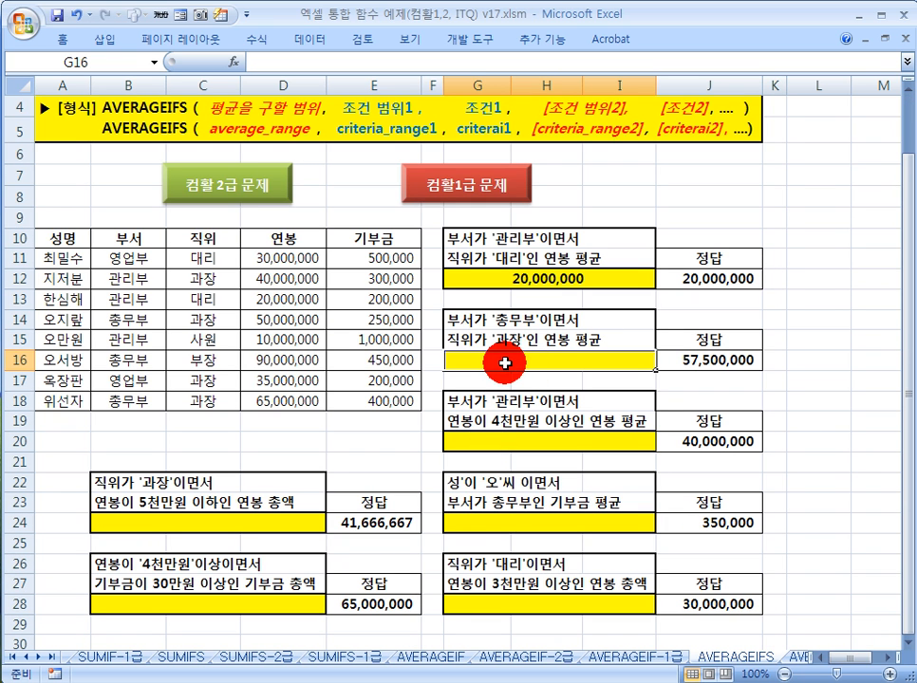
click(531, 278)
double_click(536, 279)
drag(619, 278, 586, 281)
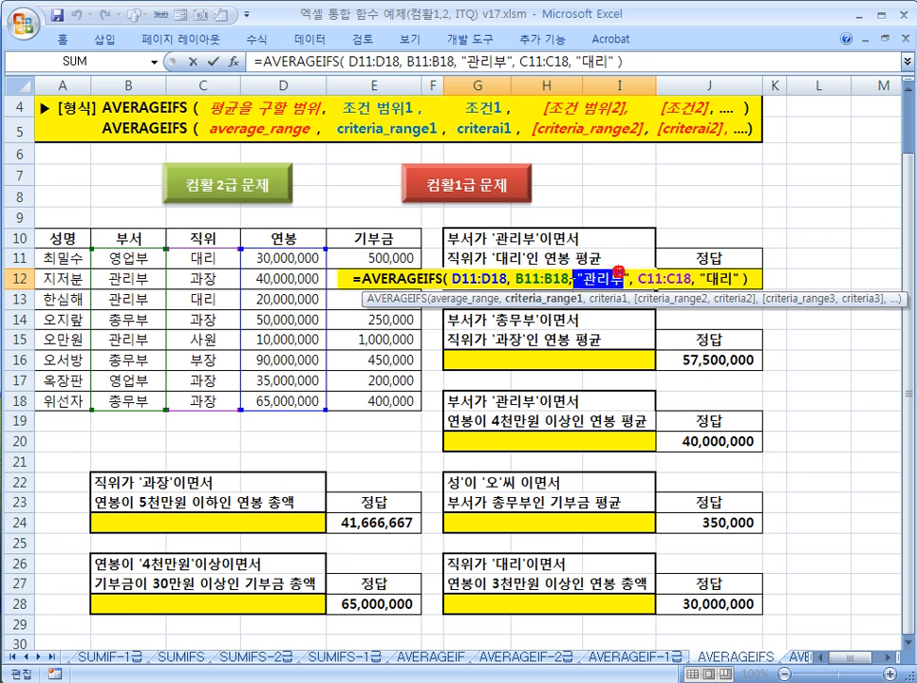
key(Escape)
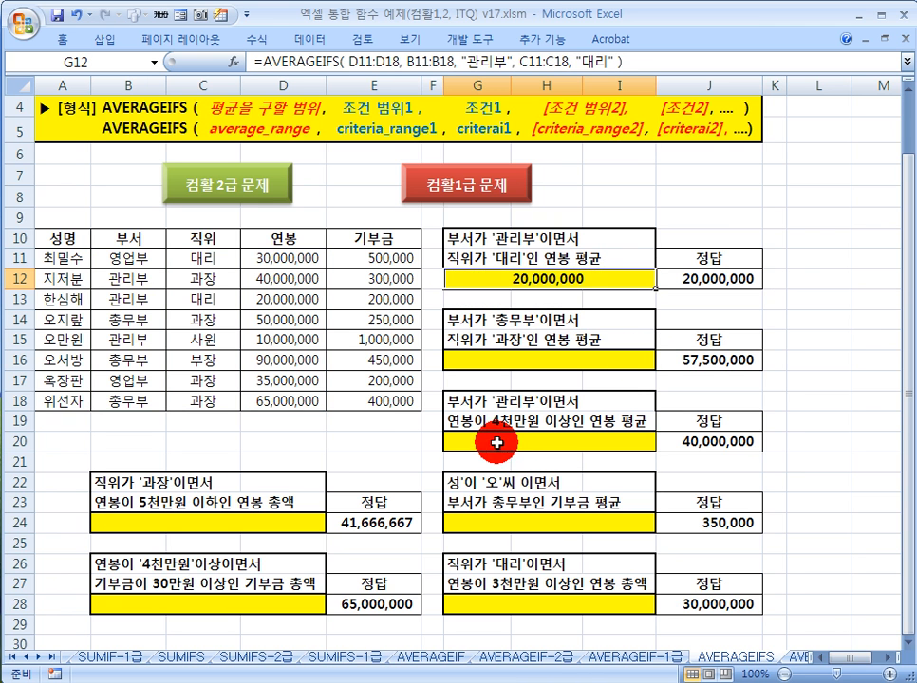
Start an AVERAGEIFS formula in cell G20 with the salary cells D11:D18 as the average range.
click(497, 442)
scroll(491, 440, down, 1)
scroll(490, 409, up, 1)
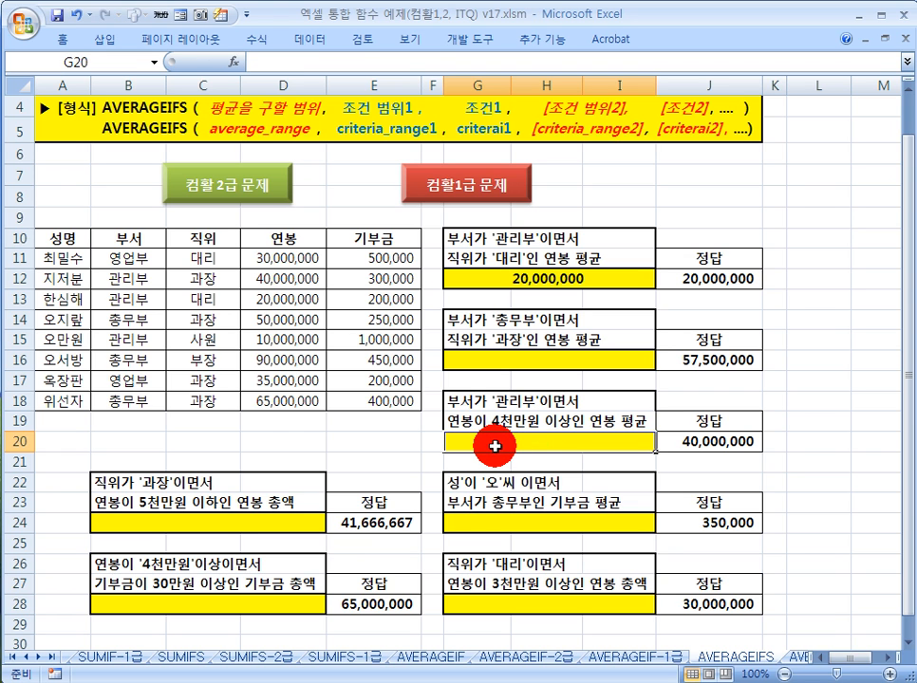
text(=AVE)
text(RAG)
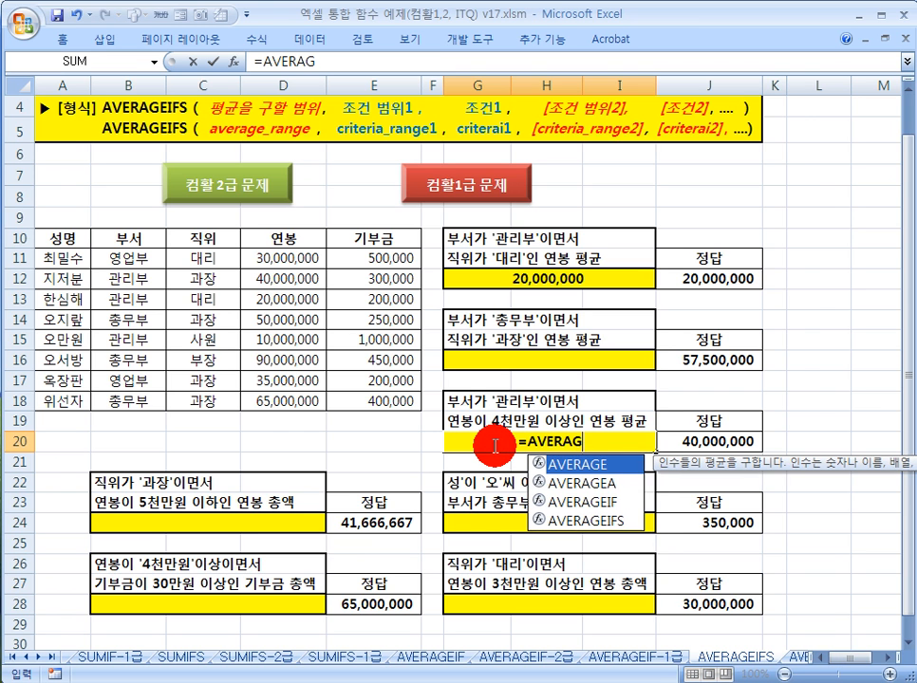
text(EFIS)
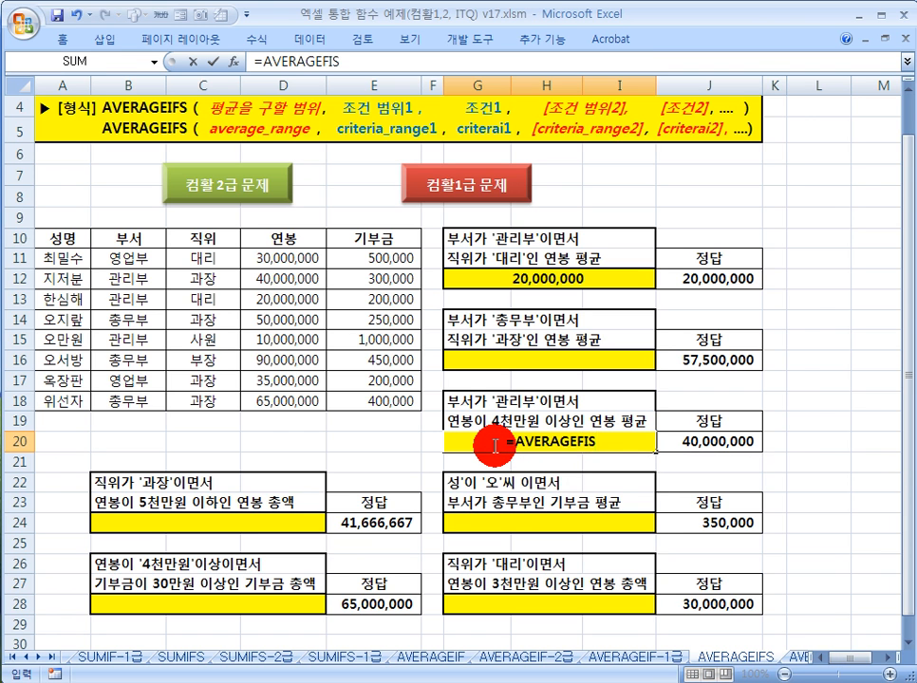
key(BackSpace)
key(BackSpace)
key(BackSpace)
text(IFS()
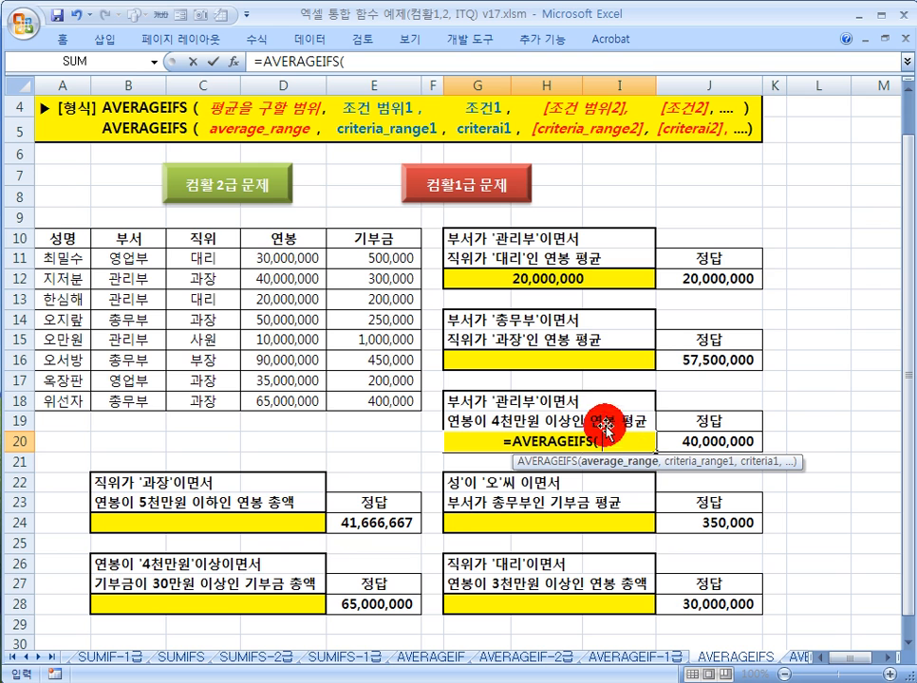
drag(277, 258, 285, 401)
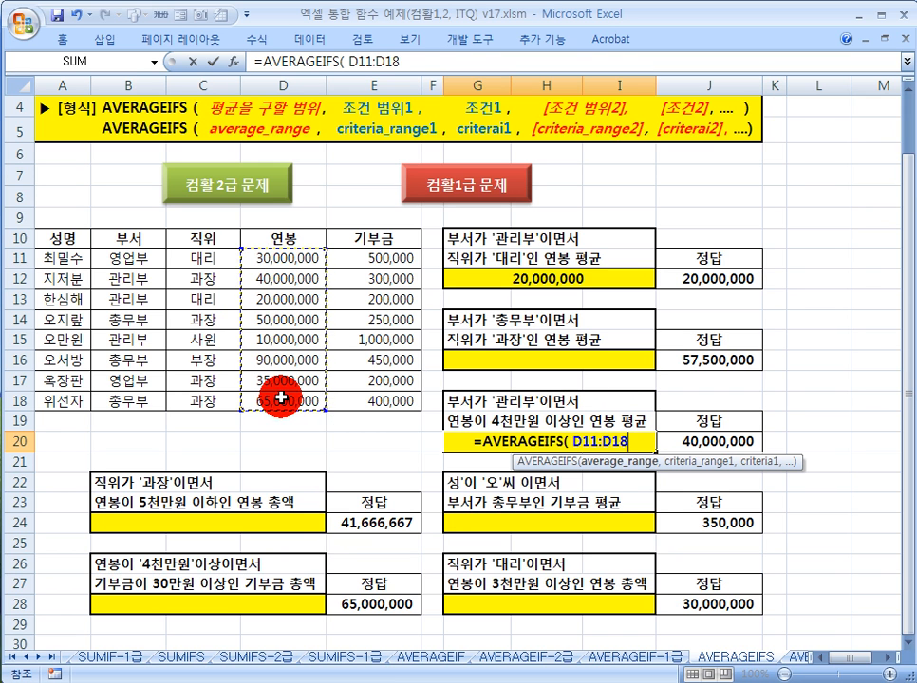
text(,)
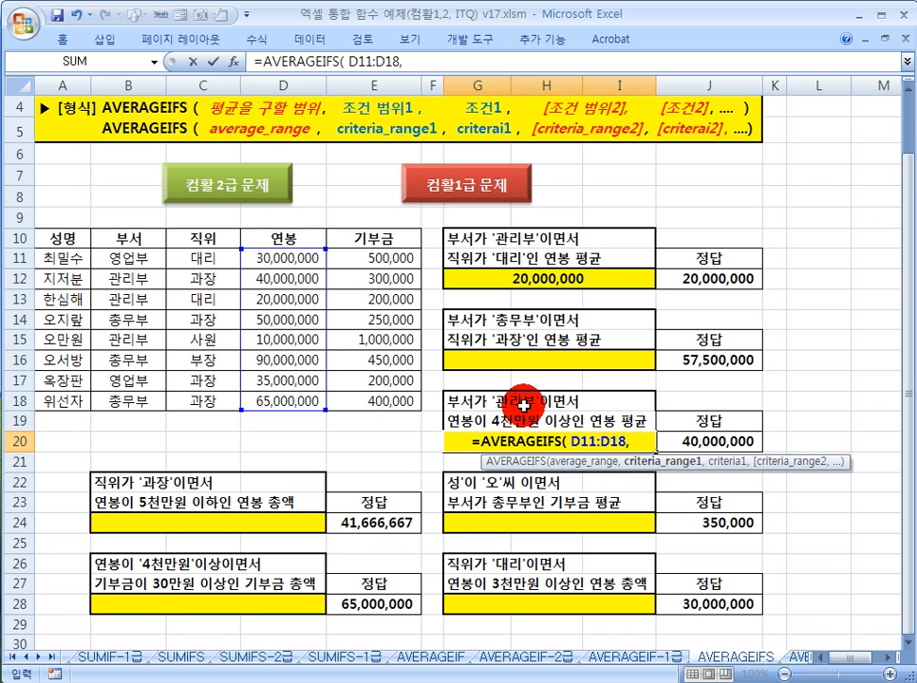
Add the department condition to G20's formula: criteria range B11:B18 with the criterion "관리부".
drag(134, 260, 138, 402)
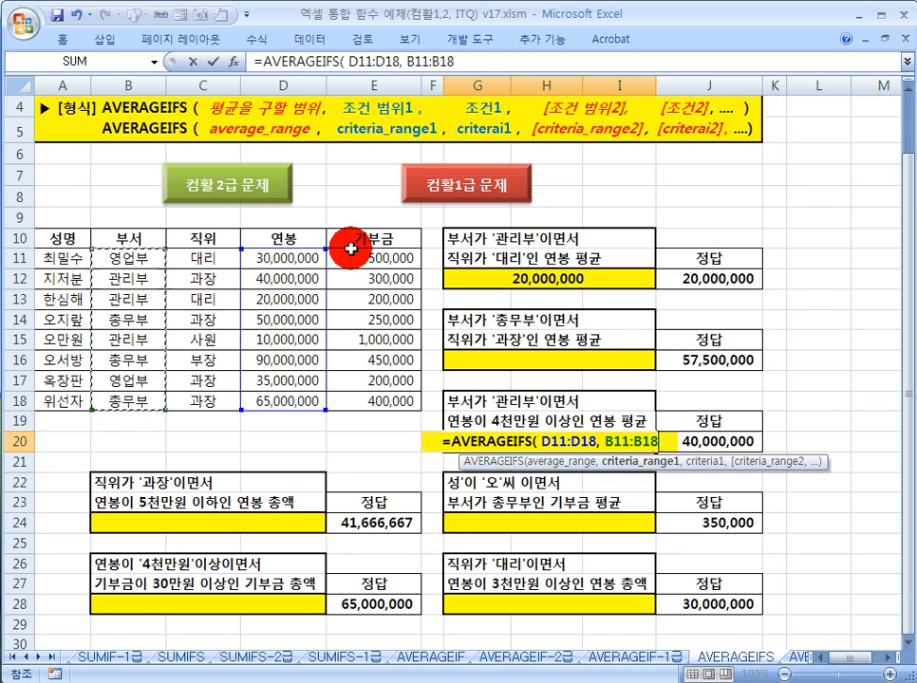
text(, "관)
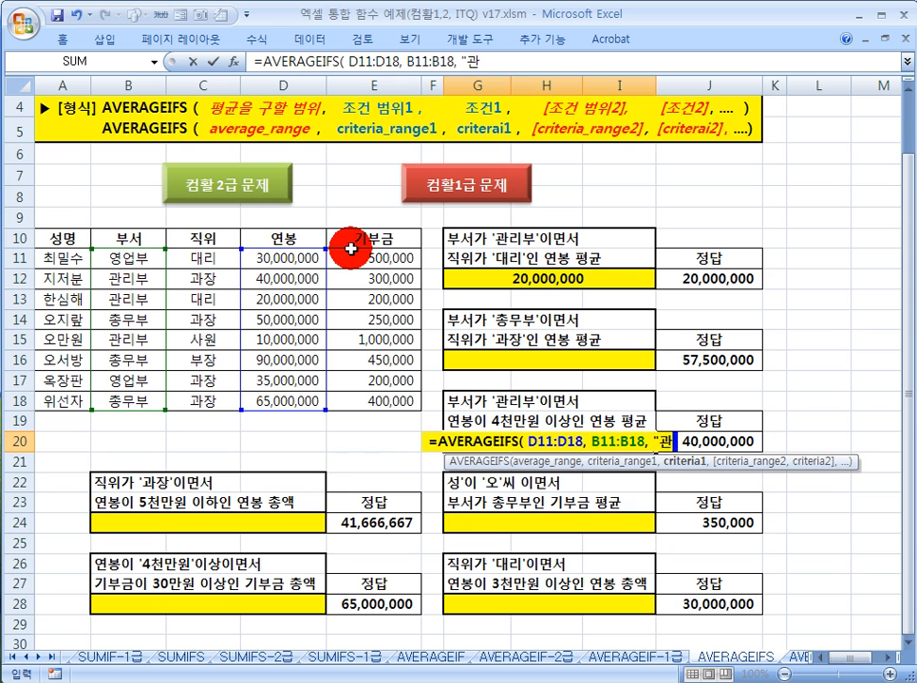
text(리부",)
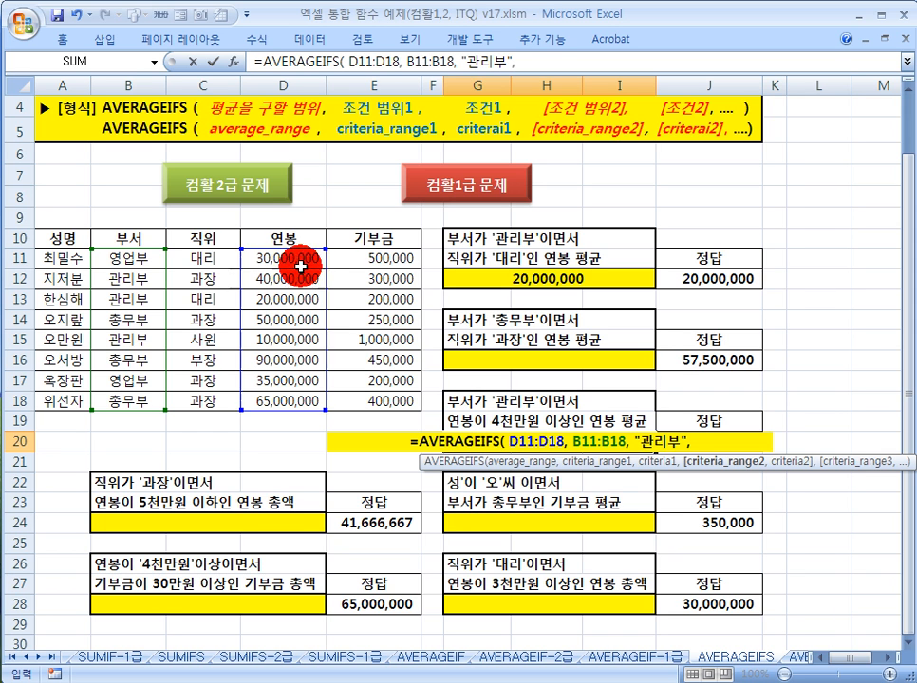
Add the salary condition D11:D18 with the criterion ">=40000000" and complete the formula in G20.
drag(284, 255, 287, 402)
text(,)
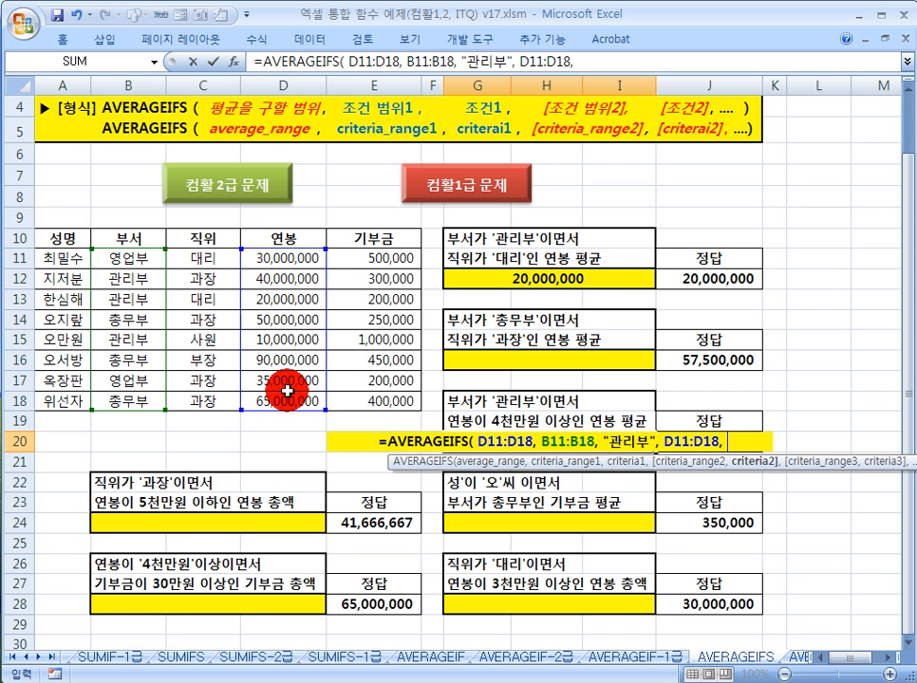
text( ")
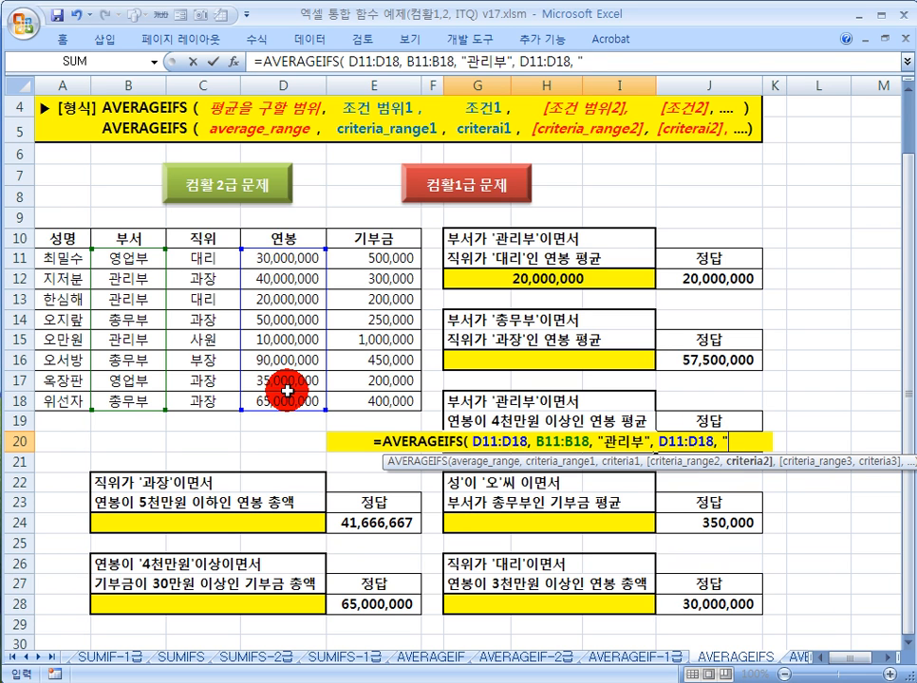
text(>=)
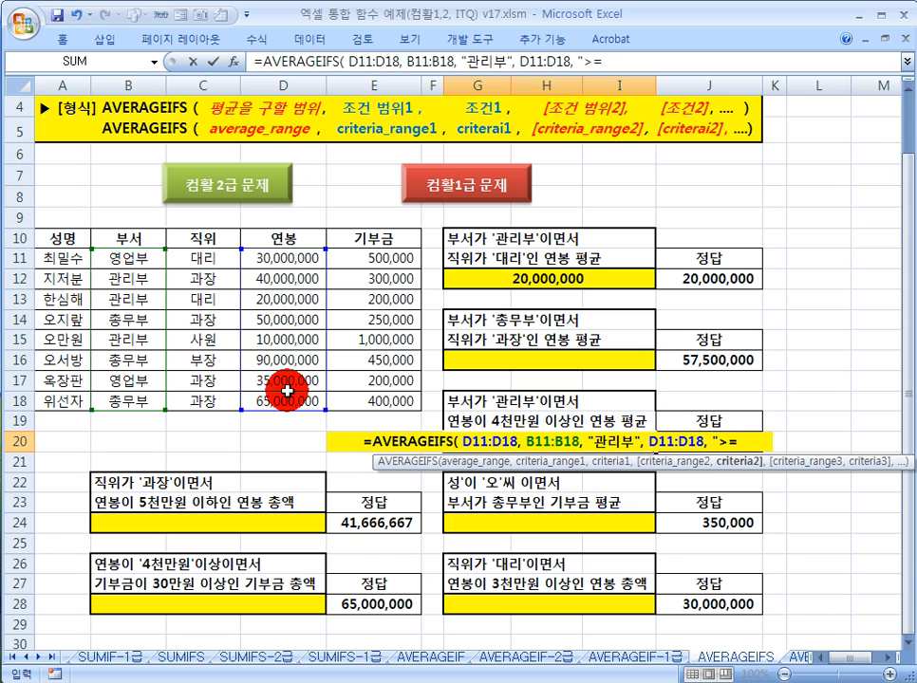
text(40000)
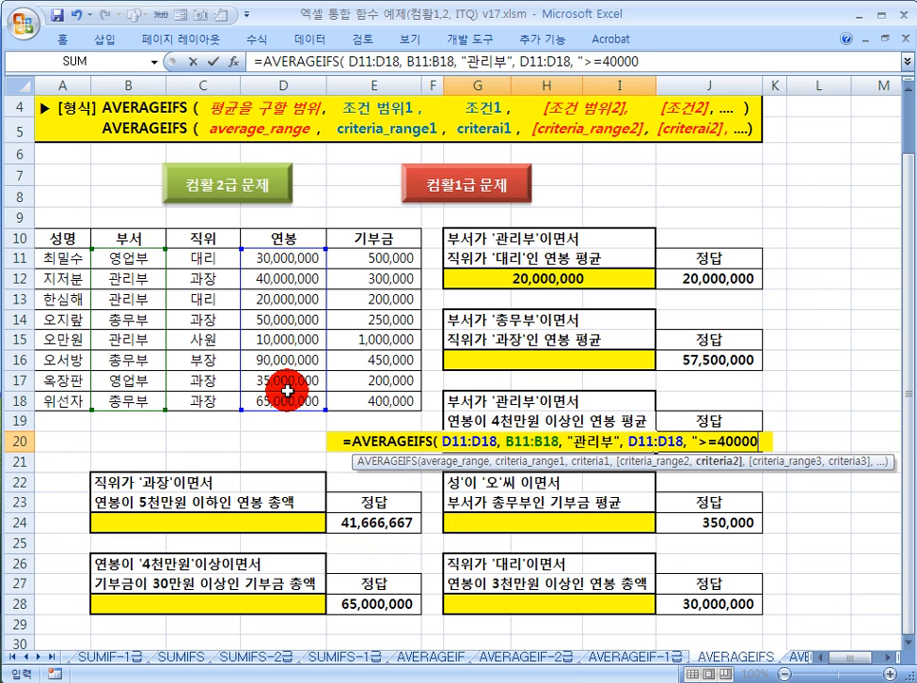
text(000")
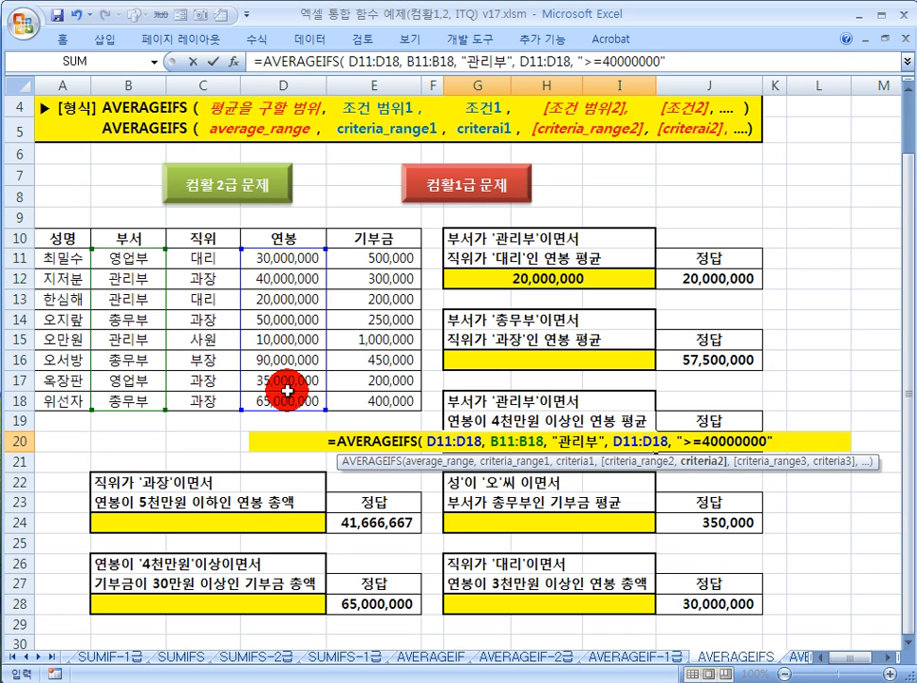
text( ))
key(Return)
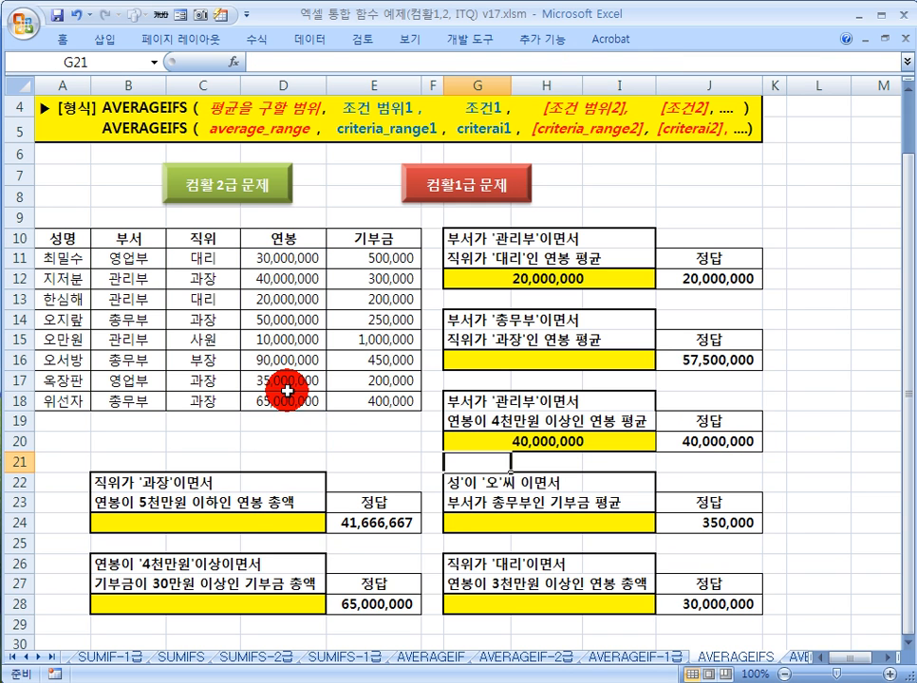
click(547, 444)
Examine the conditions of the 오 surname and 총무부 problem against the 성명, 부서 and 기부금 columns.
click(478, 520)
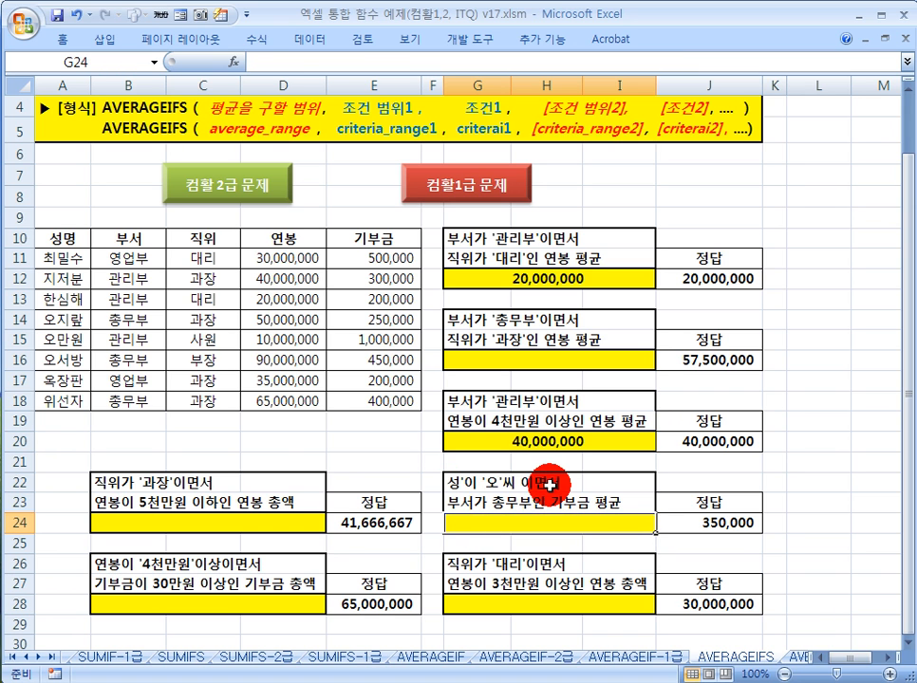
click(76, 257)
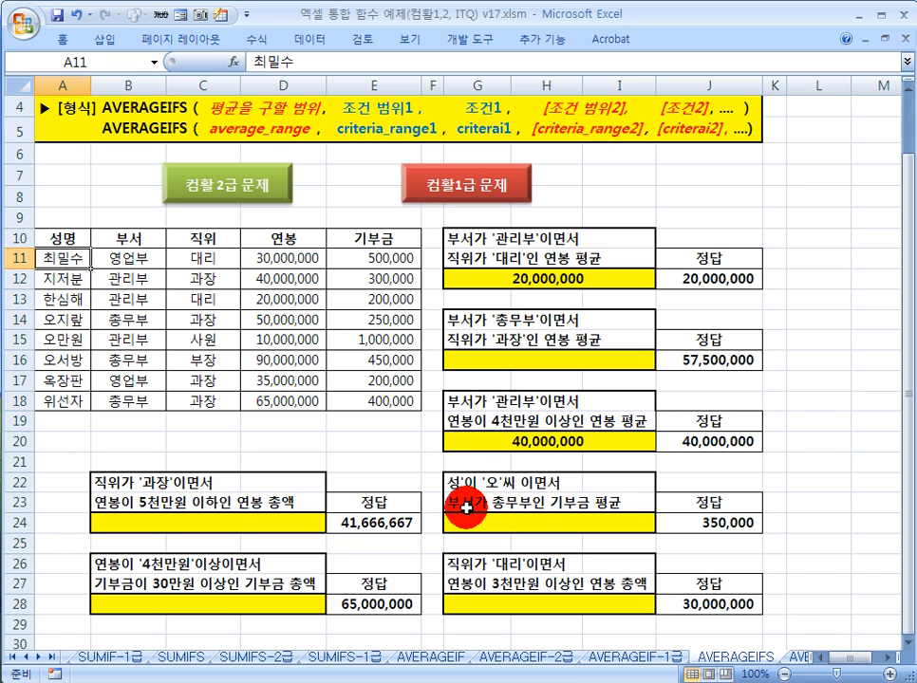
drag(147, 262, 151, 402)
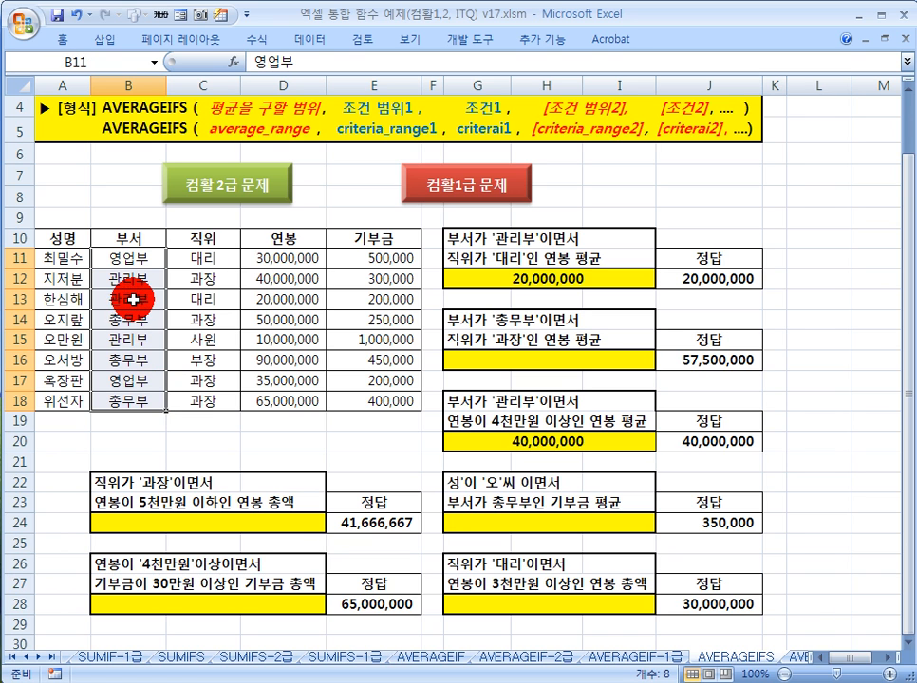
click(555, 506)
drag(380, 257, 375, 402)
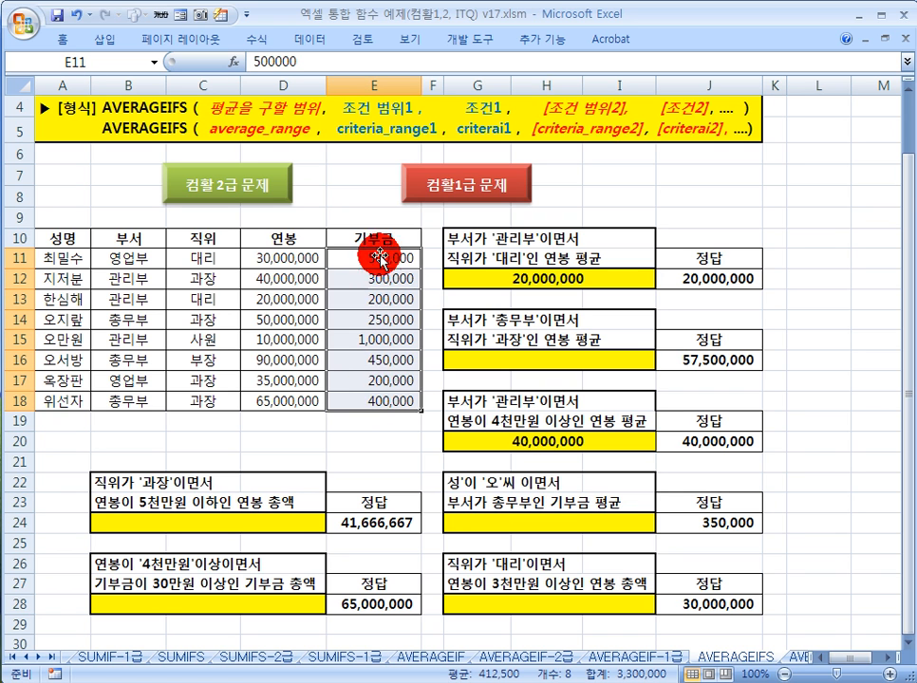
drag(375, 255, 388, 403)
Start an AVERAGEIFS formula in cell G24 with the donation cells E11:E18 as the average range.
click(481, 524)
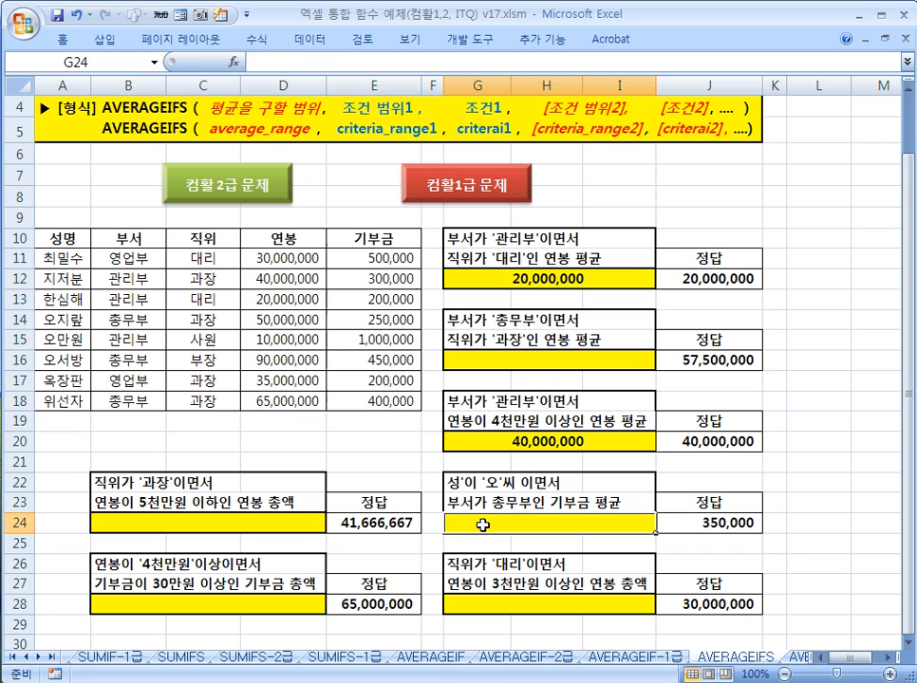
text(=)
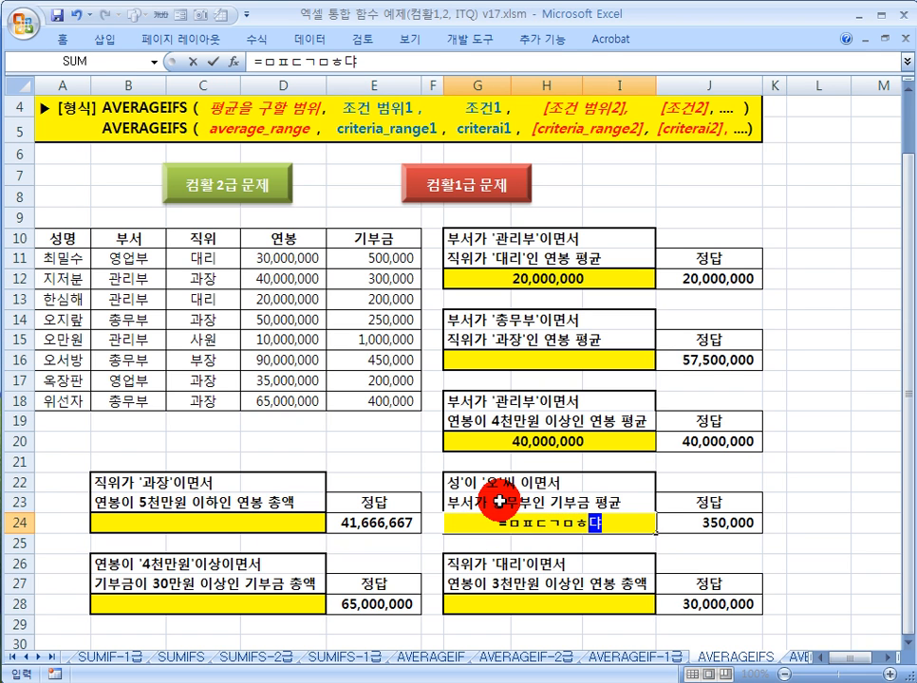
text(ㅁㅍㄷㄱㅁㅎ댤ㄴ()
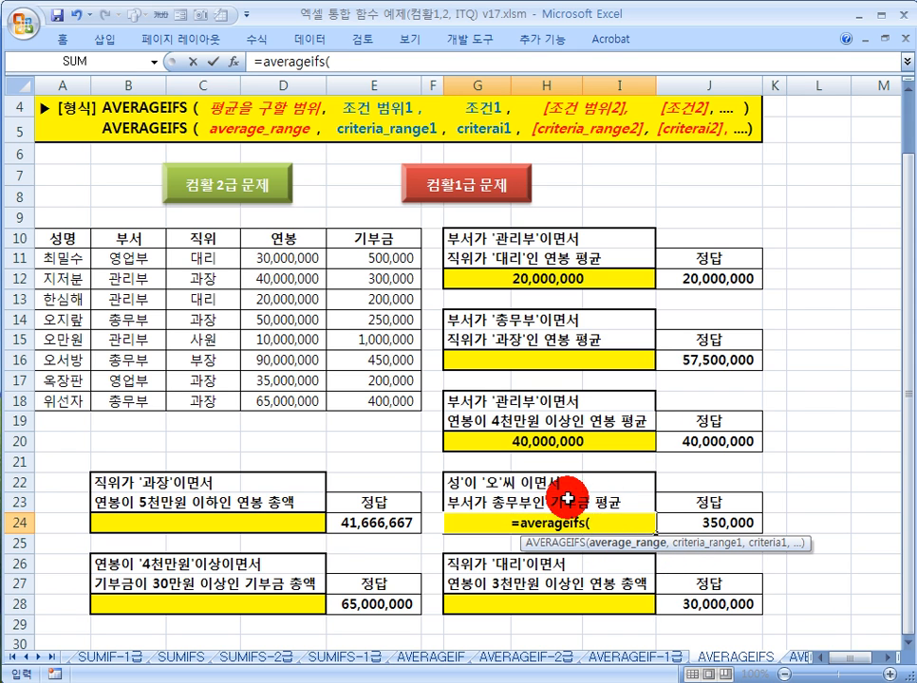
drag(375, 258, 387, 401)
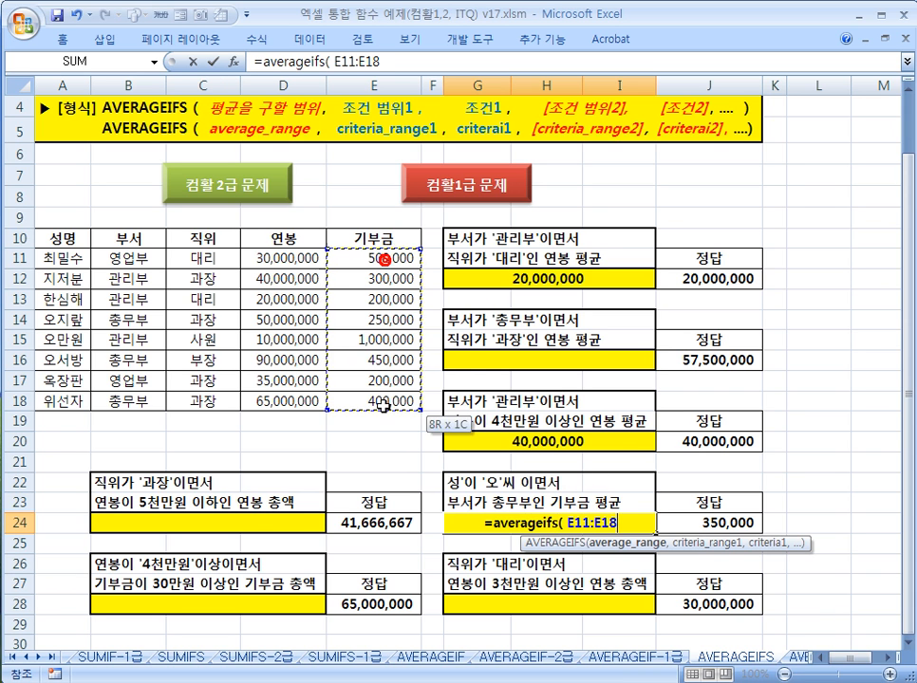
text(,)
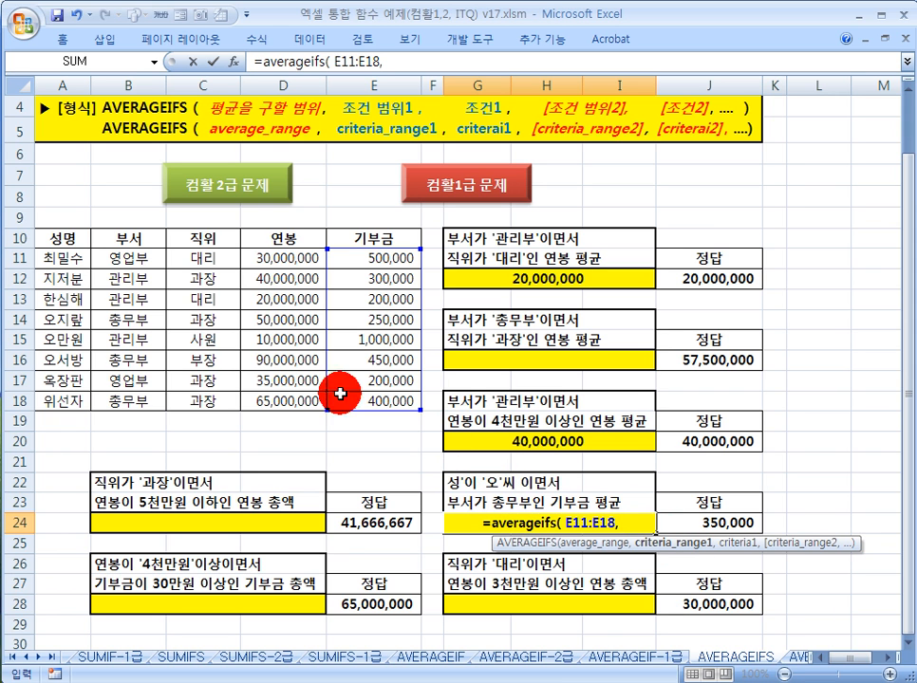
Add the surname condition to G24's formula: criteria range A11:A18 with the criterion "오*".
drag(60, 256, 67, 400)
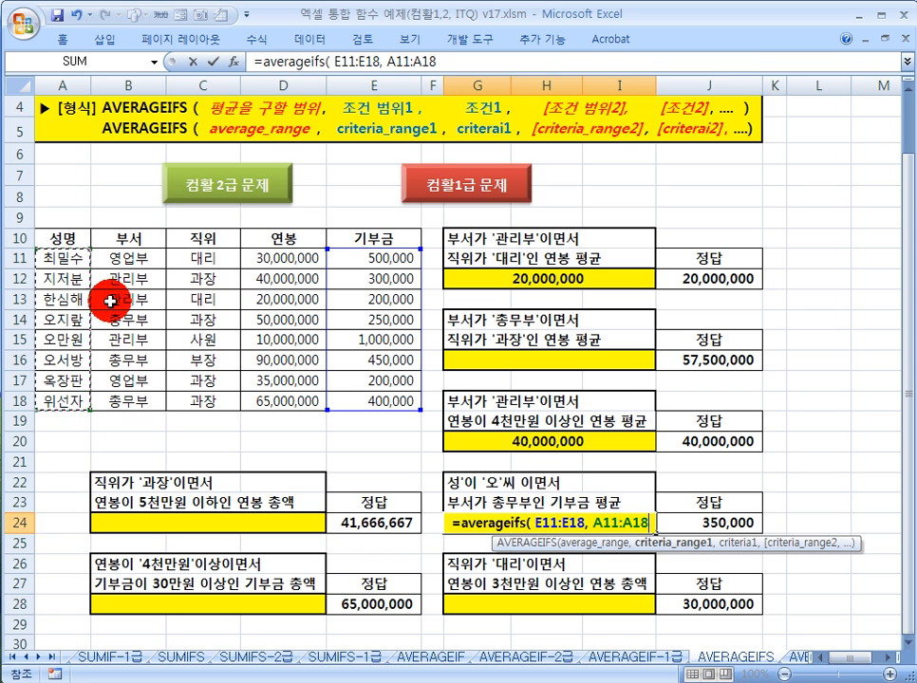
text(, ")
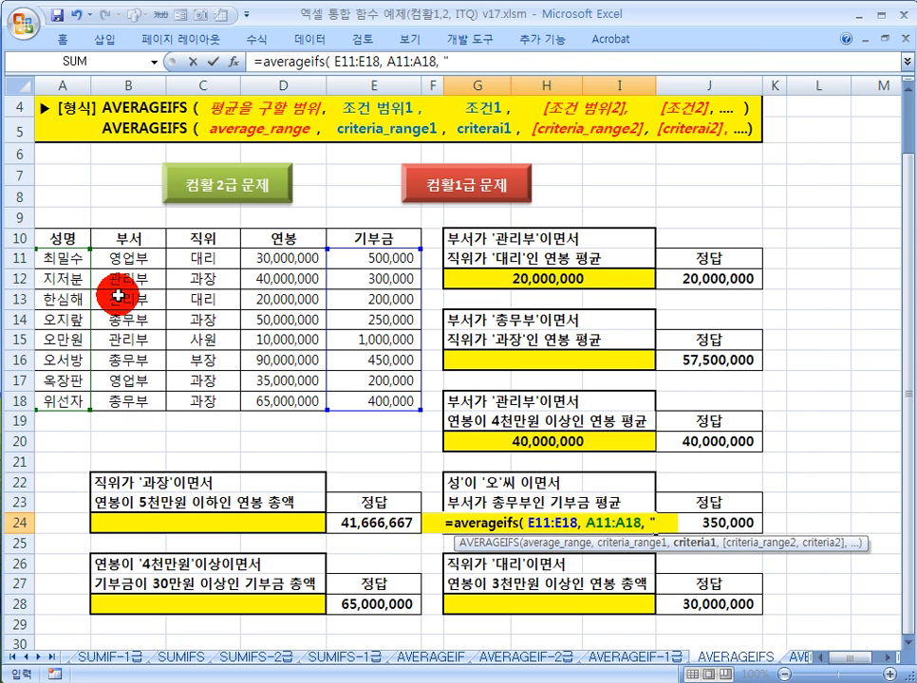
text(오)
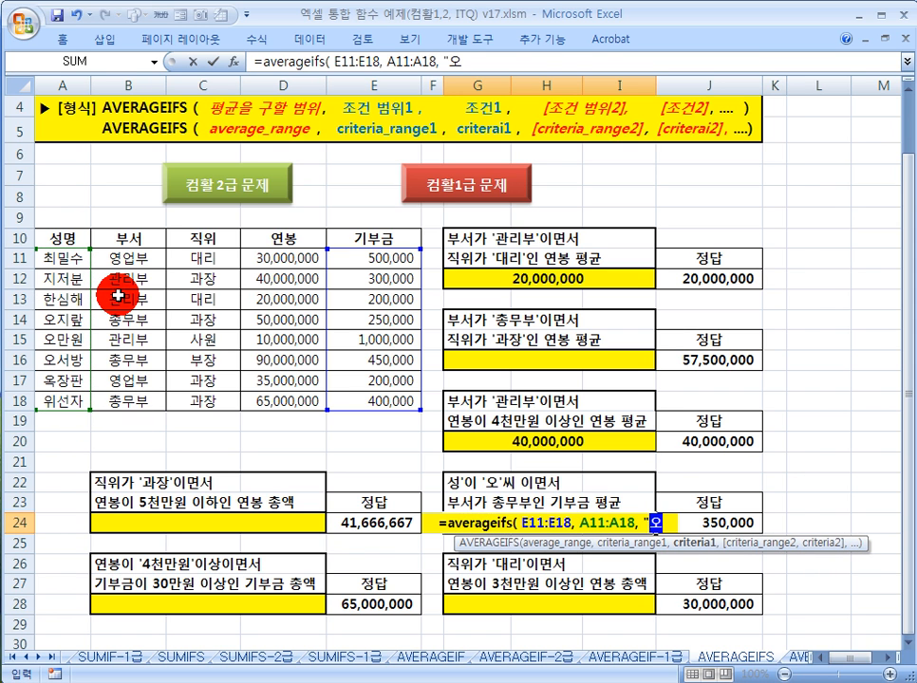
text(*)
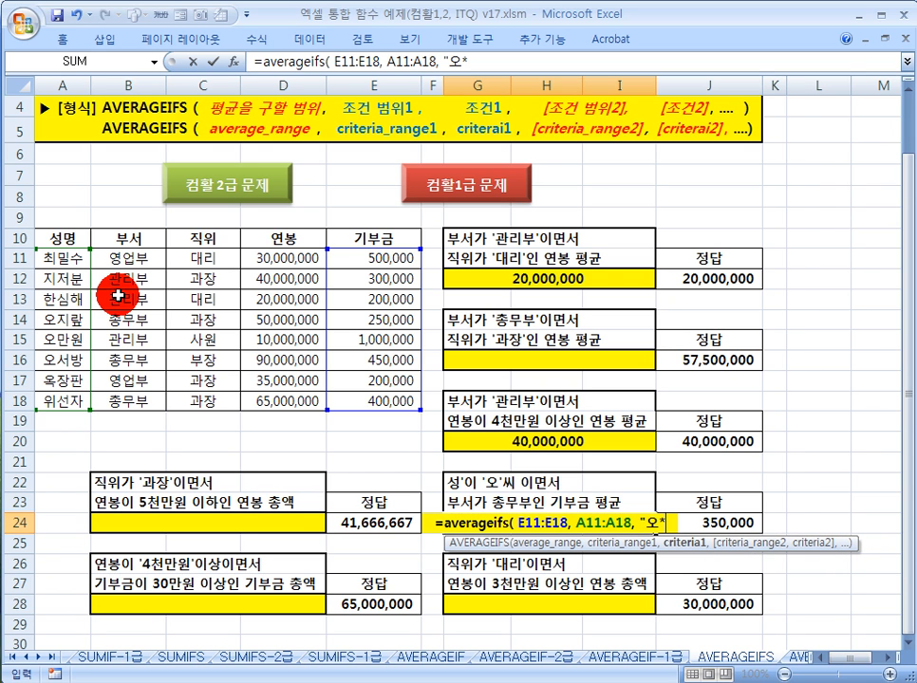
text(")
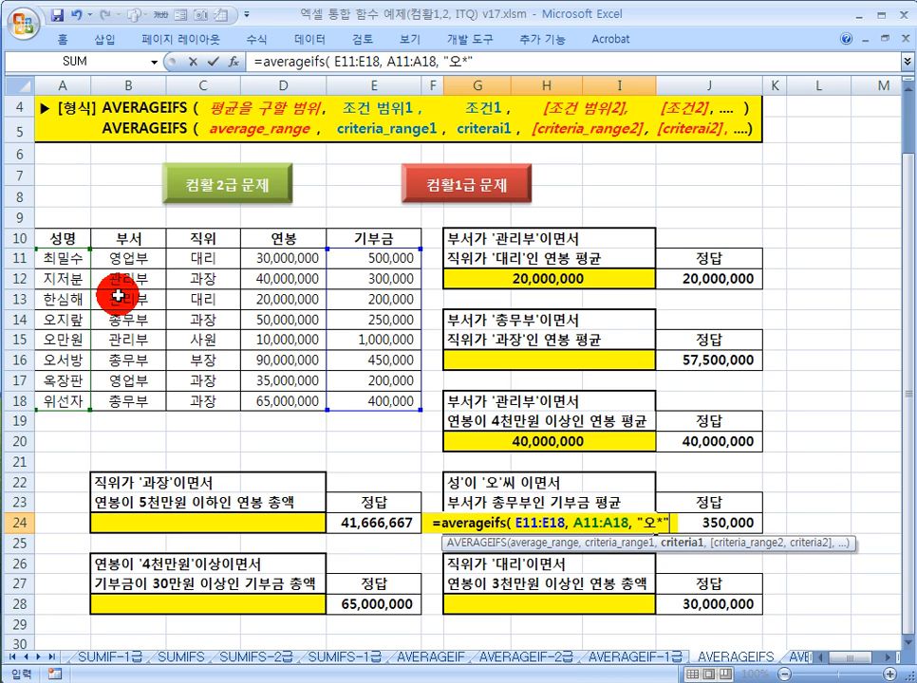
text(,)
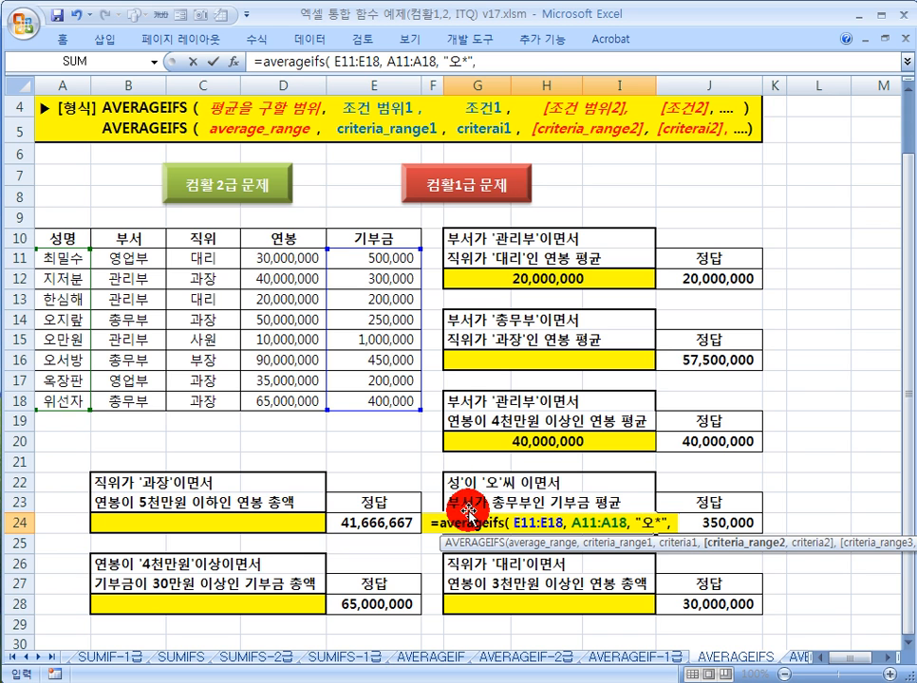
Add the department condition B11:B18 with the criterion "총무부" and complete the formula in G24.
drag(144, 260, 138, 386)
text(,)
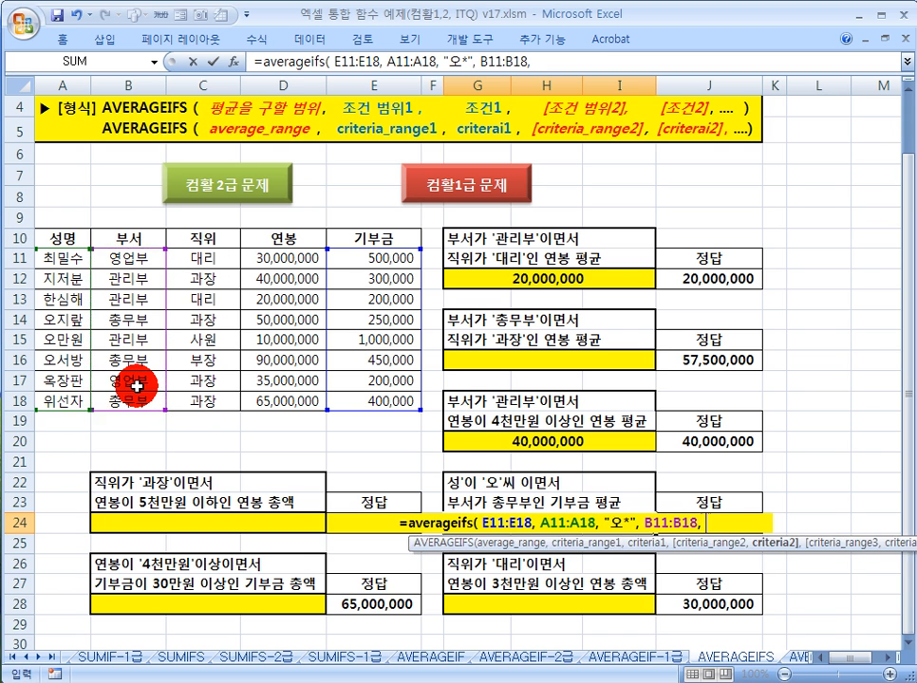
text( ")
text(CHD)
key(BackSpace)
key(BackSpace)
key(BackSpace)
text(ㅊㅇ)
key(BackSpace)
key(BackSpace)
text(총무부" ))
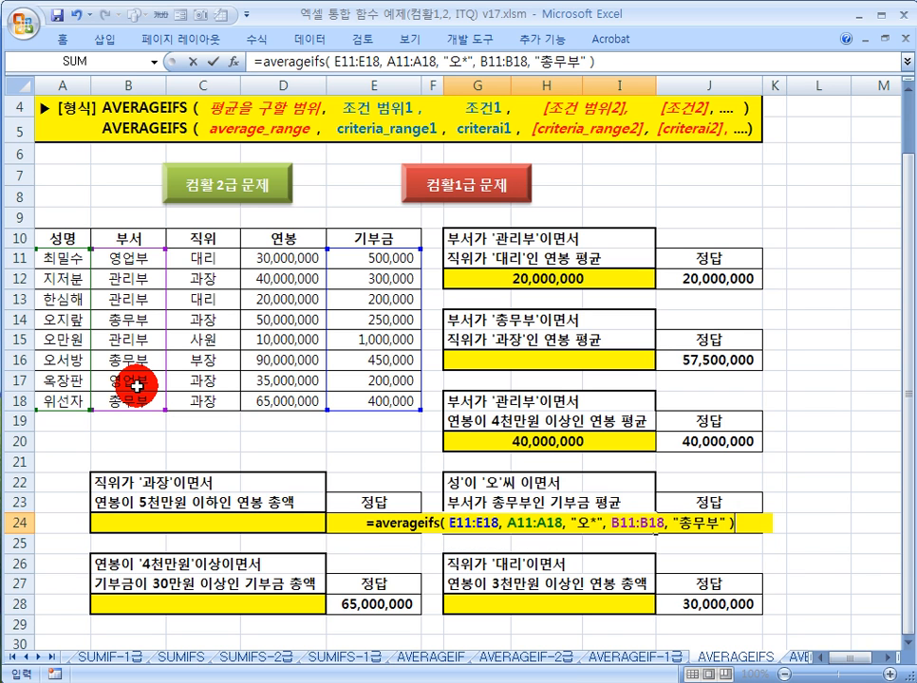
key(ctrl+Return)
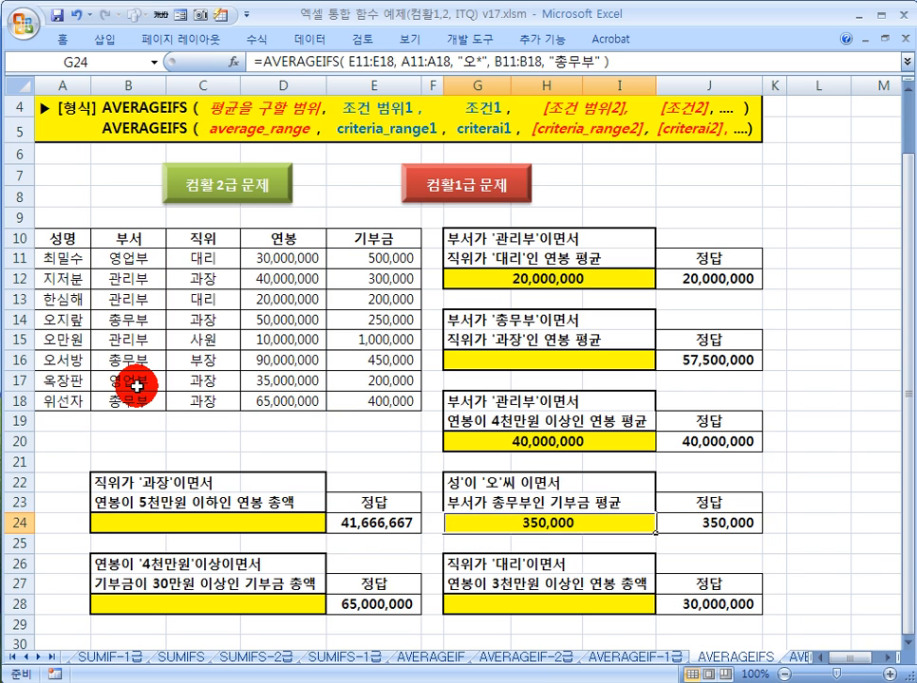
Start an AVERAGEIFS formula in cell G28 with the salary cells D11:D18 as the average range.
click(539, 518)
click(482, 605)
text(=)
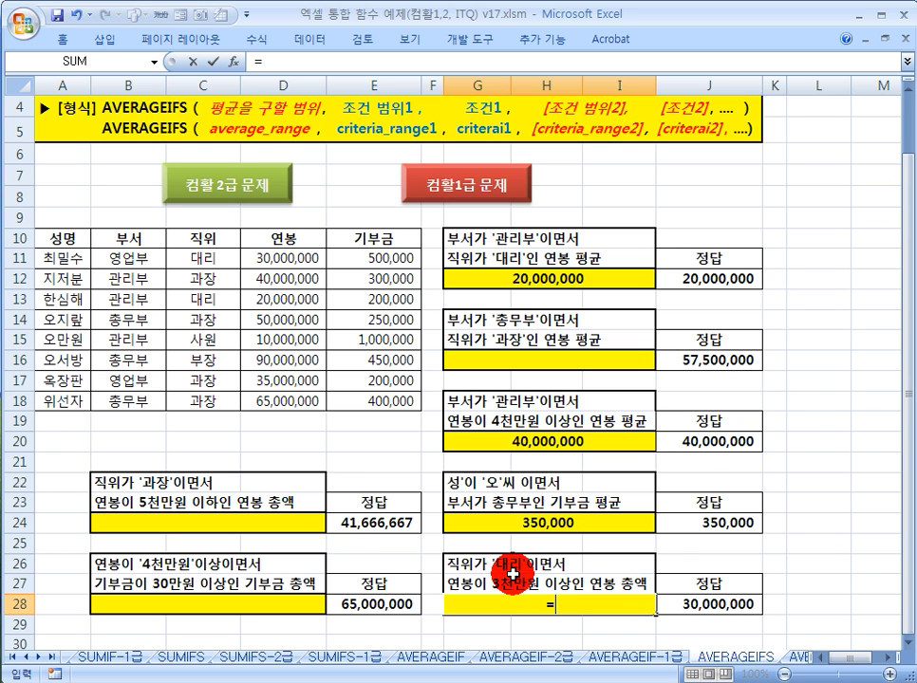
text(AVERAGEIFS()
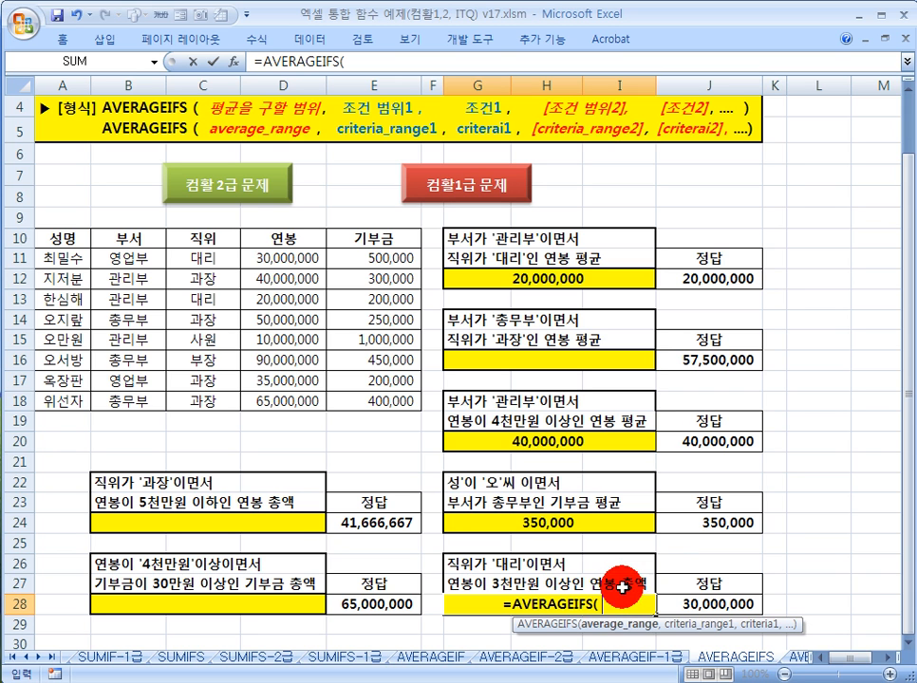
drag(302, 258, 288, 402)
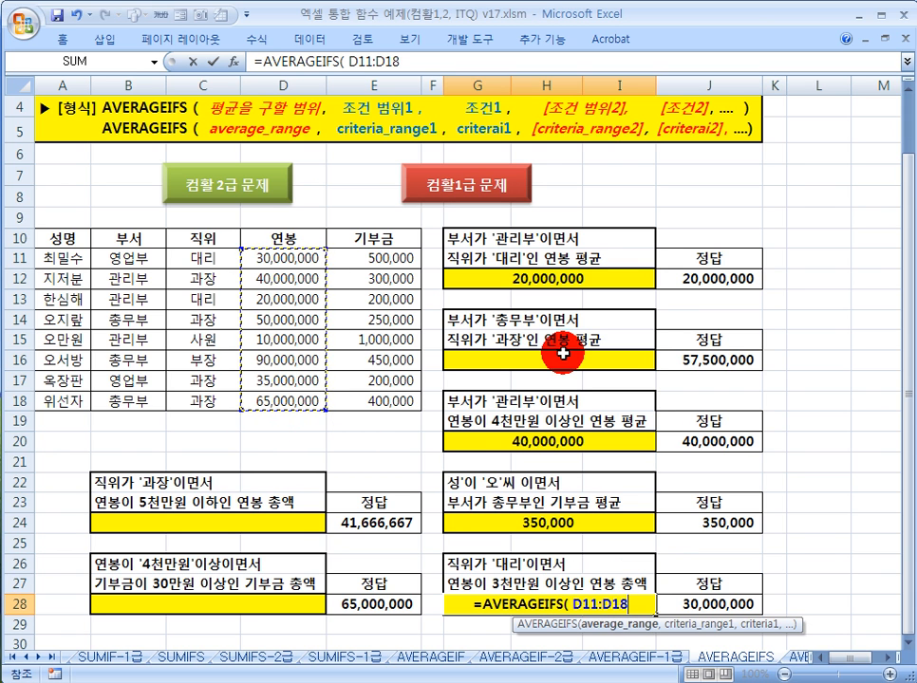
text(,)
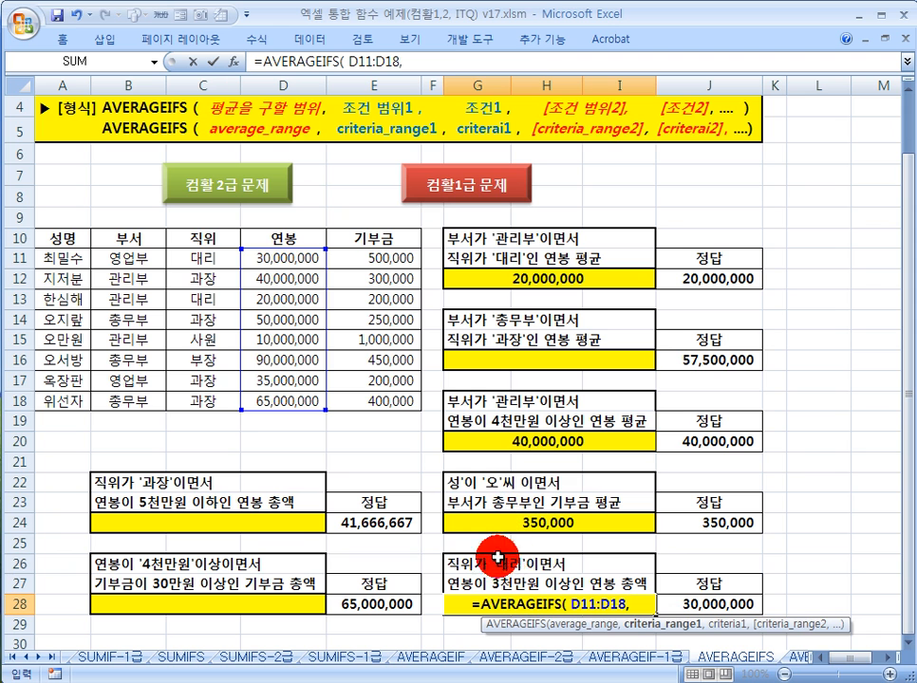
Add the position condition to G28's formula: criteria range C11:C18 with the criterion "대리".
drag(200, 259, 206, 385)
text(, ")
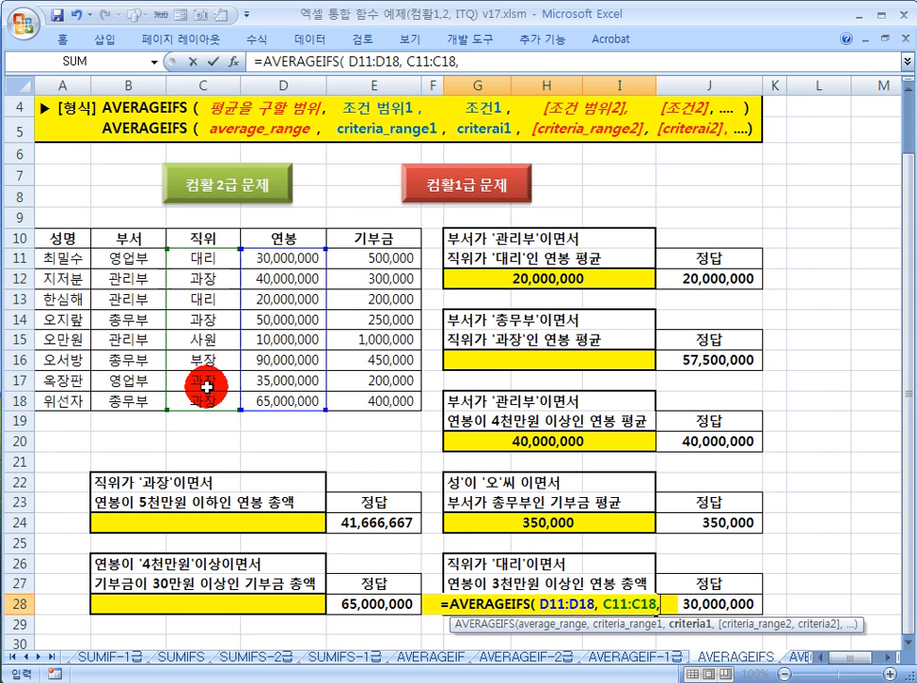
text(대리)
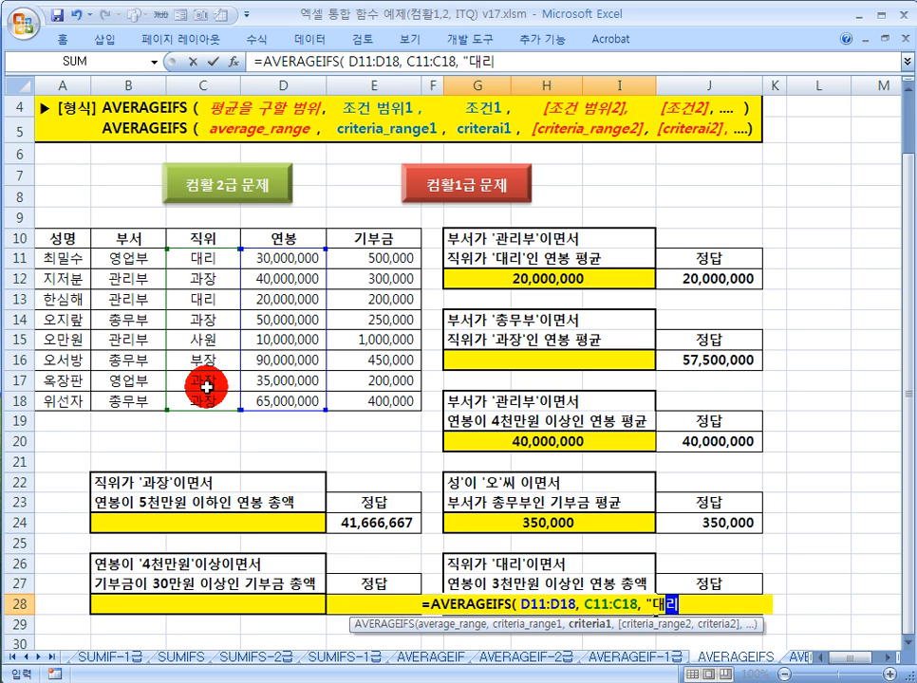
text(",)
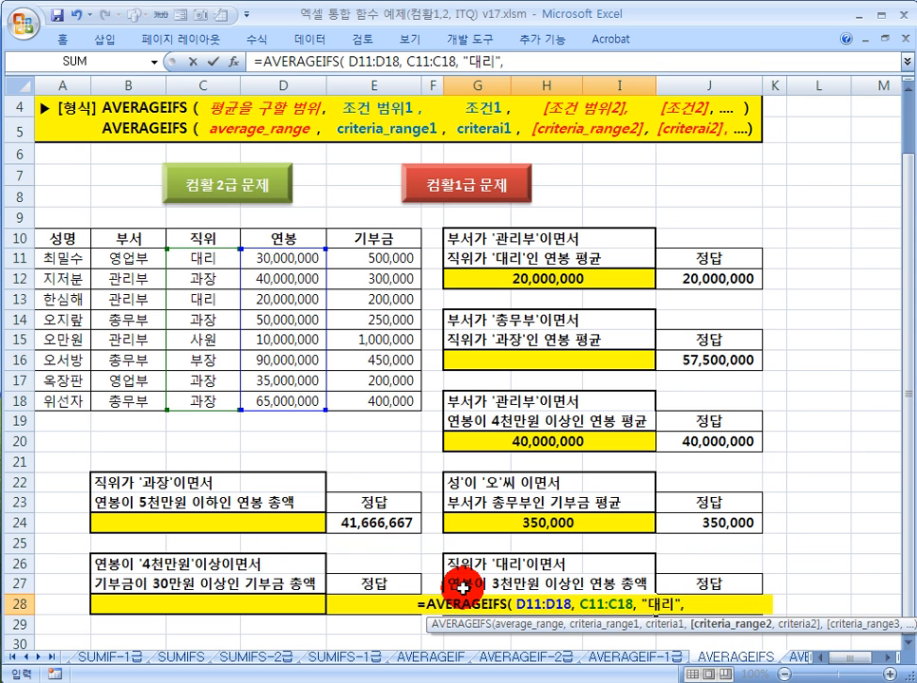
Add the salary condition D11:D18 with the criterion ">=30000000" and complete the formula in G28.
drag(270, 258, 269, 400)
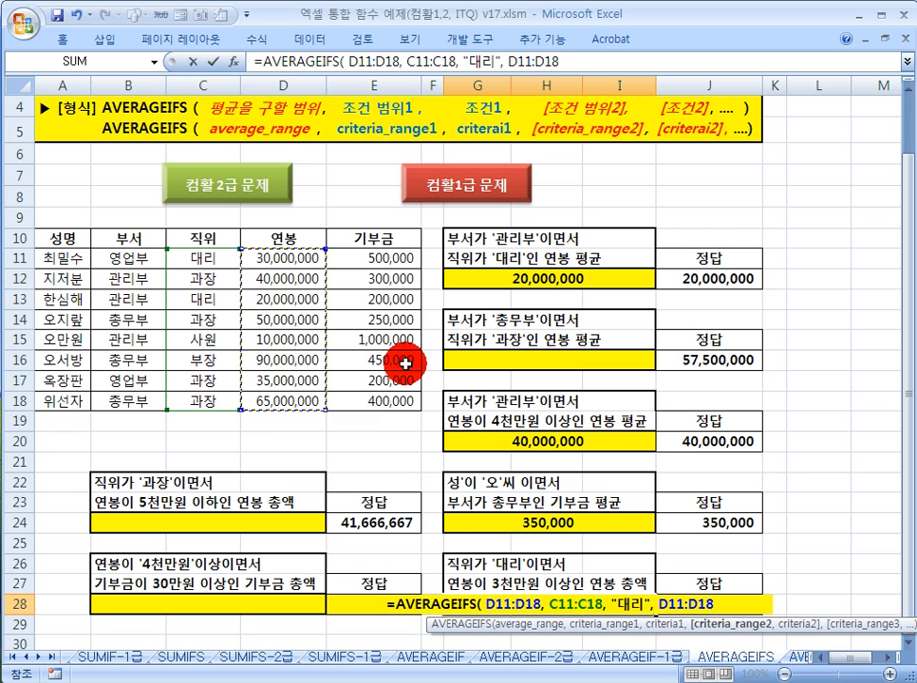
text(, ")
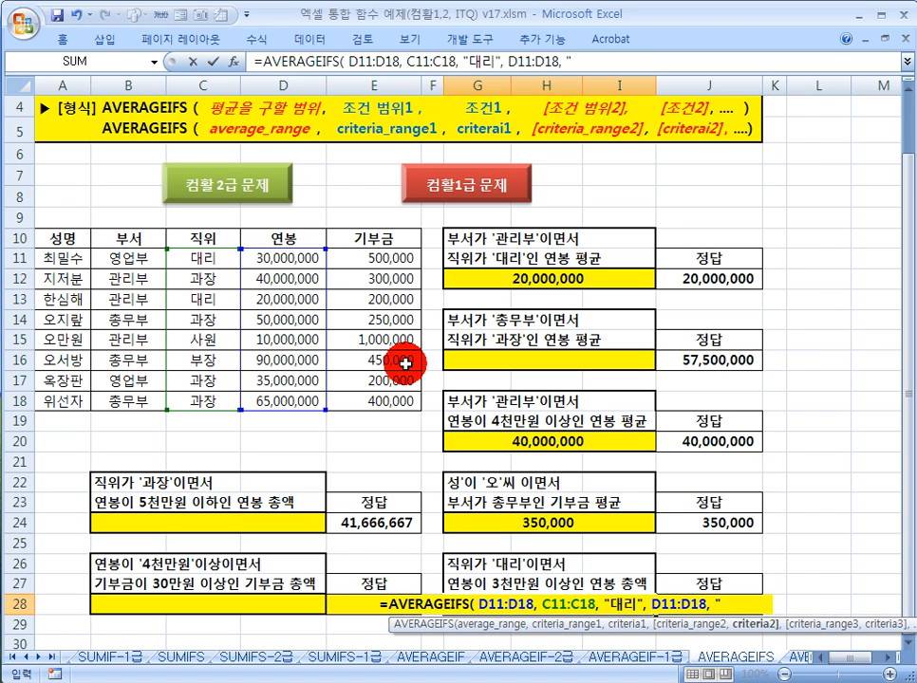
text(>=)
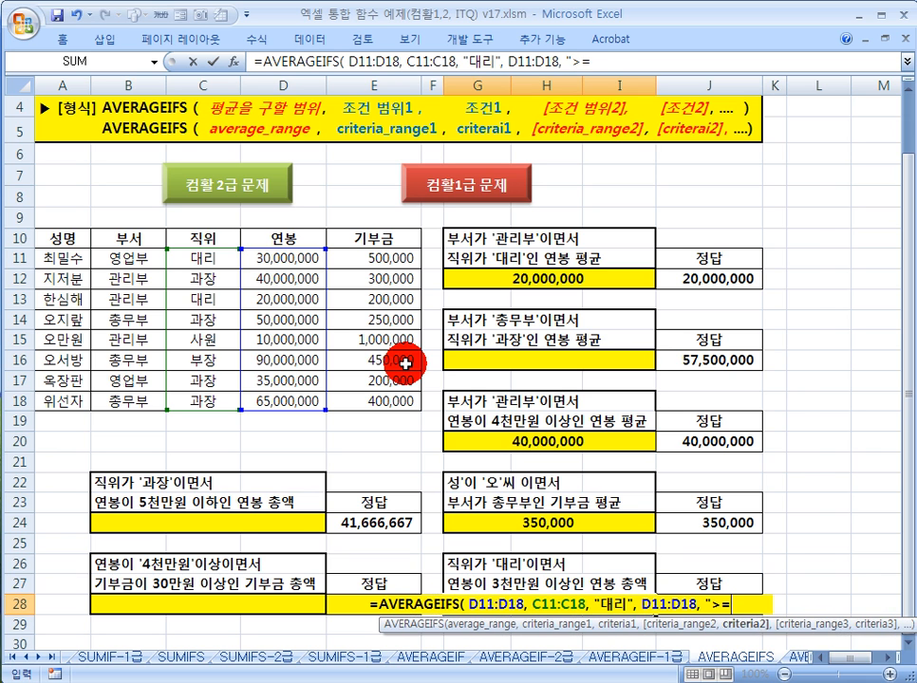
text(30000000)
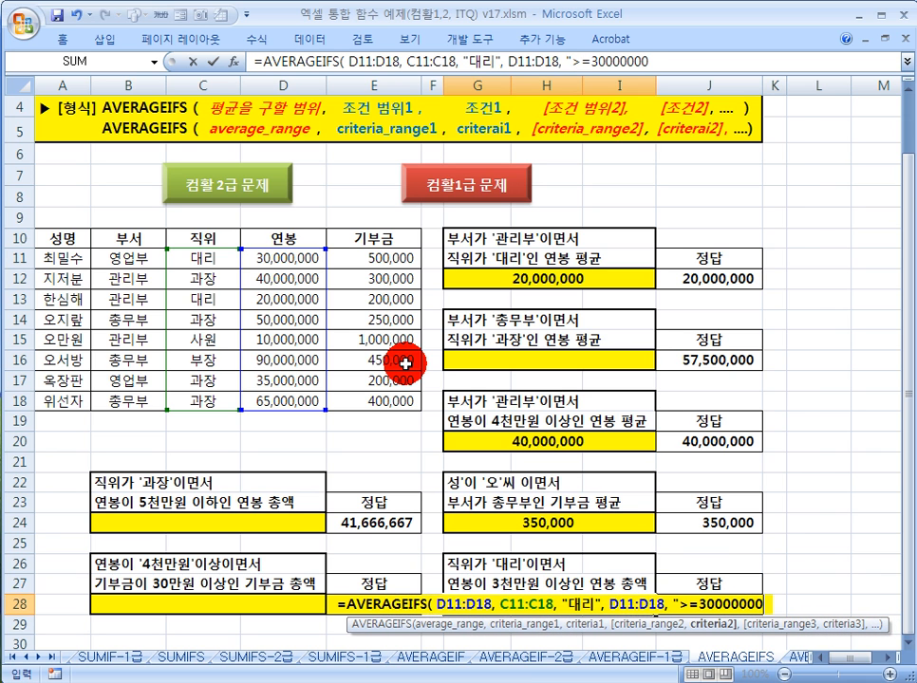
text(" ))
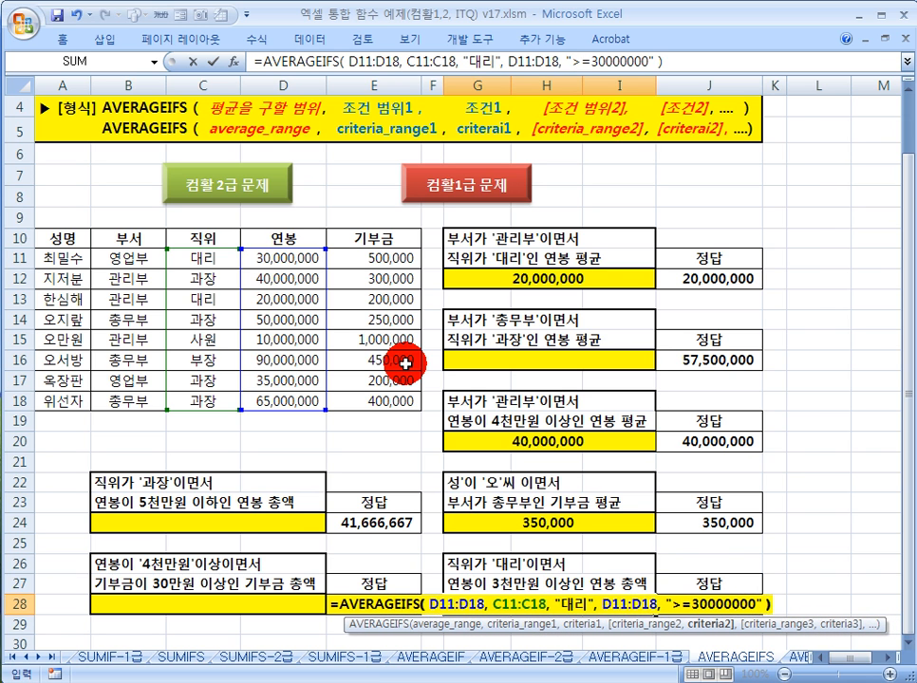
key(ctrl+Return)
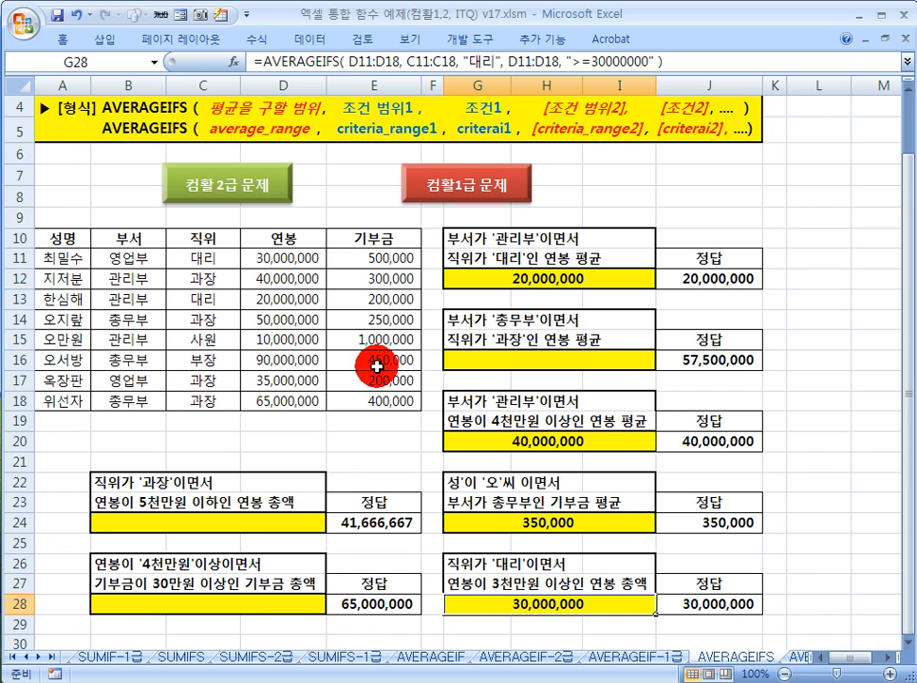
Start an AVERAGEIFS formula in cell B24 with the salary cells D11:D18 as the average range.
click(152, 523)
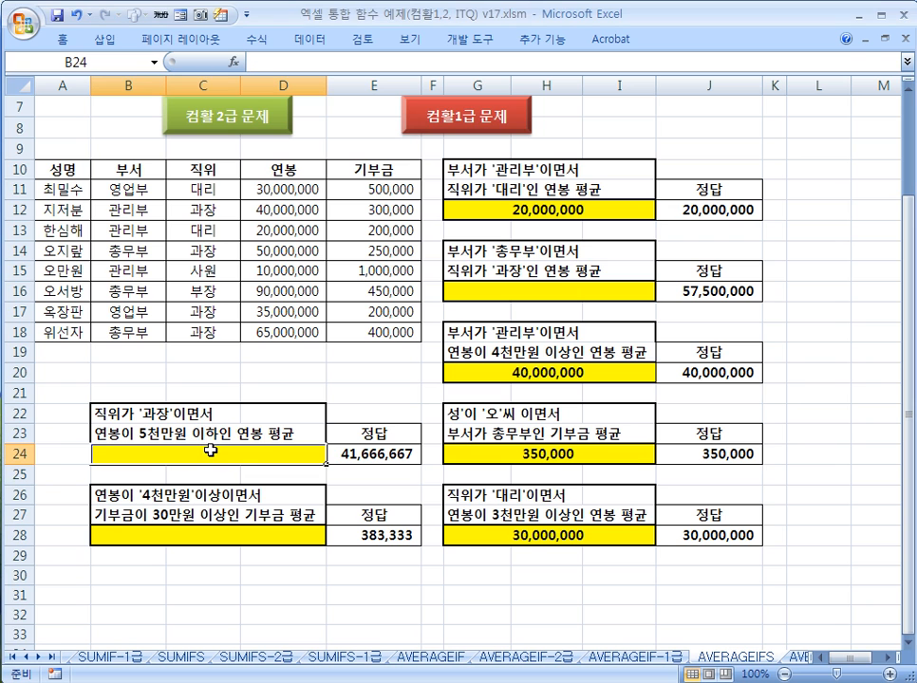
click(210, 451)
text(=)
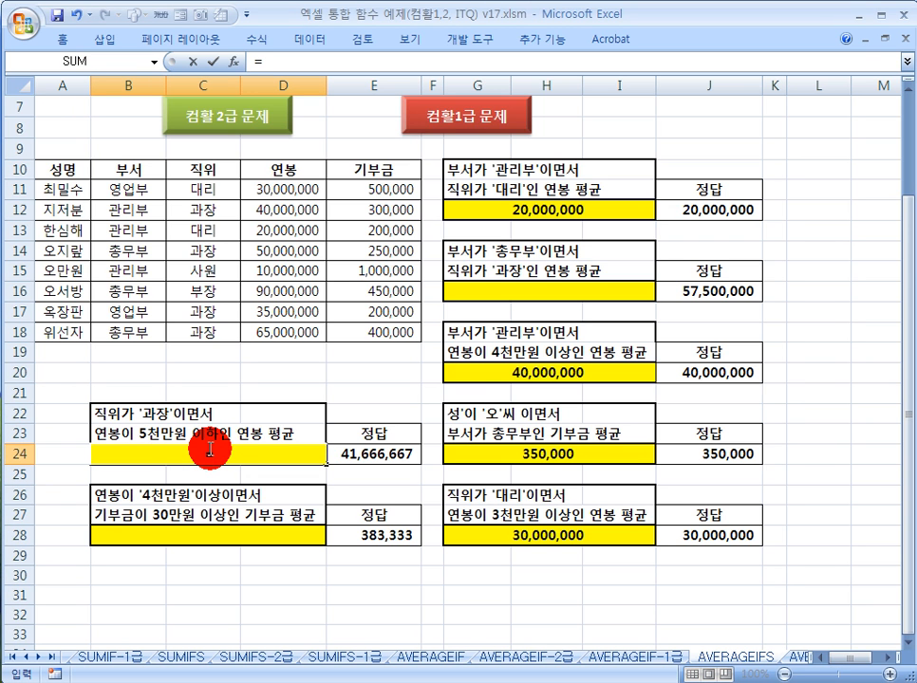
text(AVERAGEIFS()
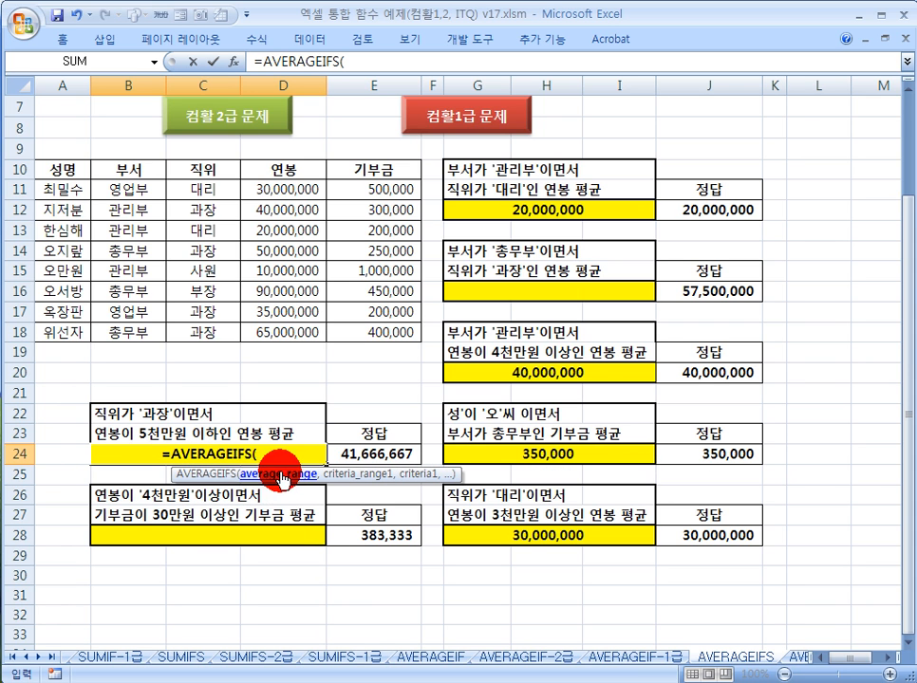
drag(287, 191, 290, 330)
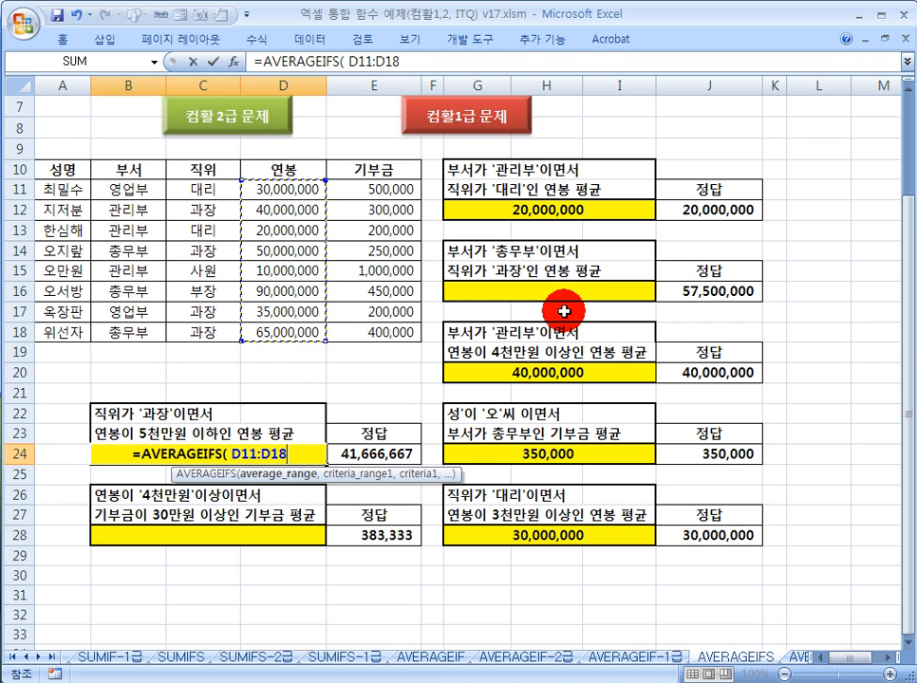
text(,)
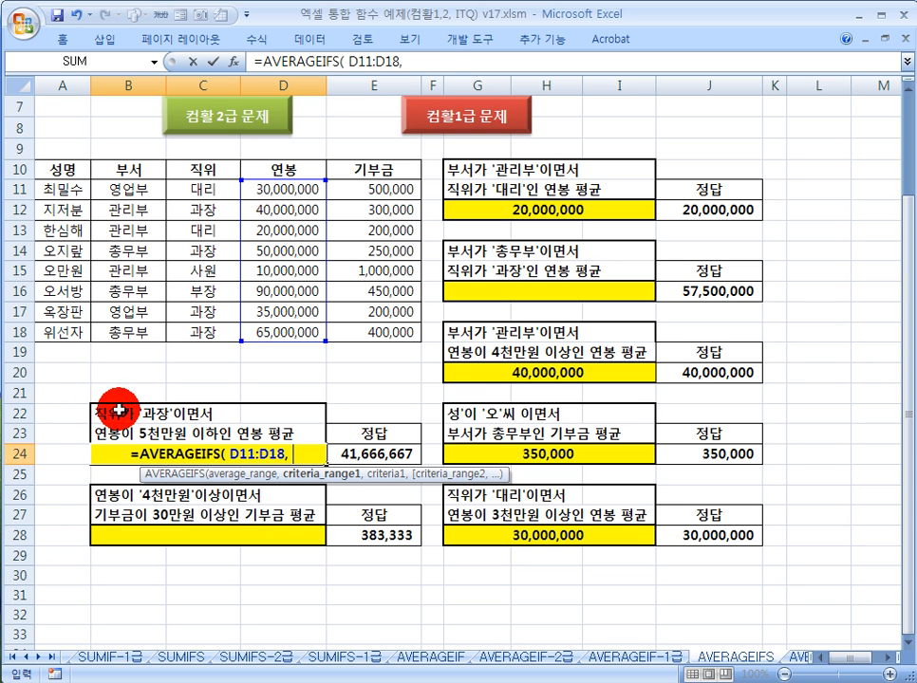
Add the position condition to B24's formula: criteria range C11:C18 with the criterion "과장".
drag(219, 189, 213, 330)
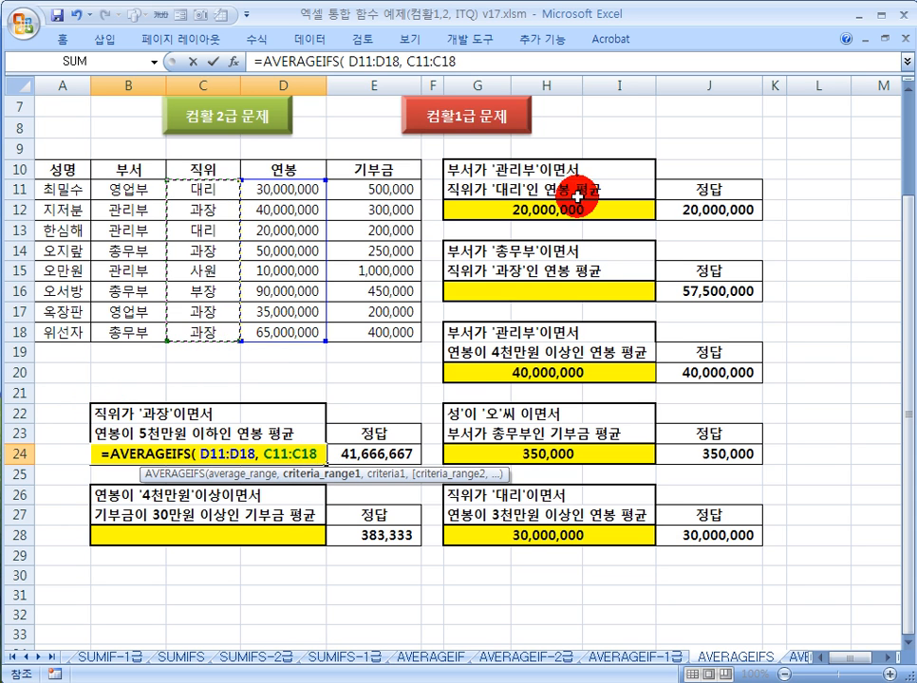
text(,)
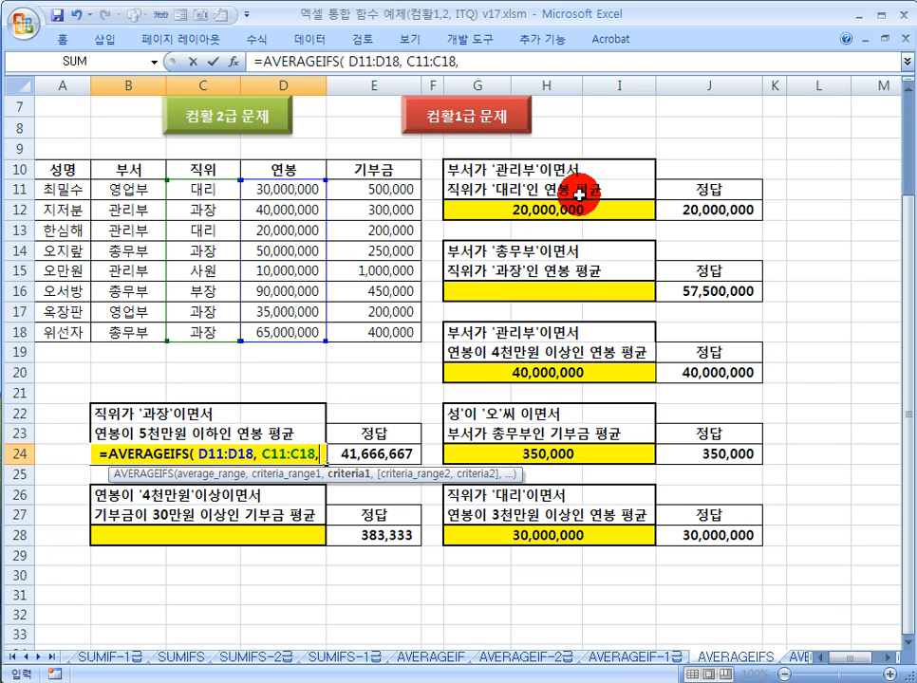
text( ")
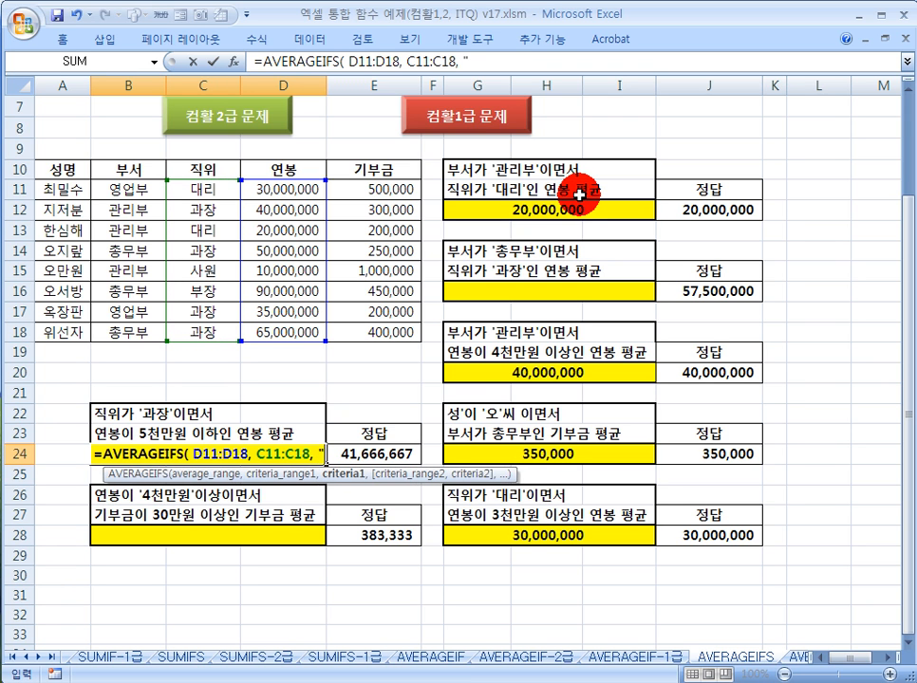
text(과장")
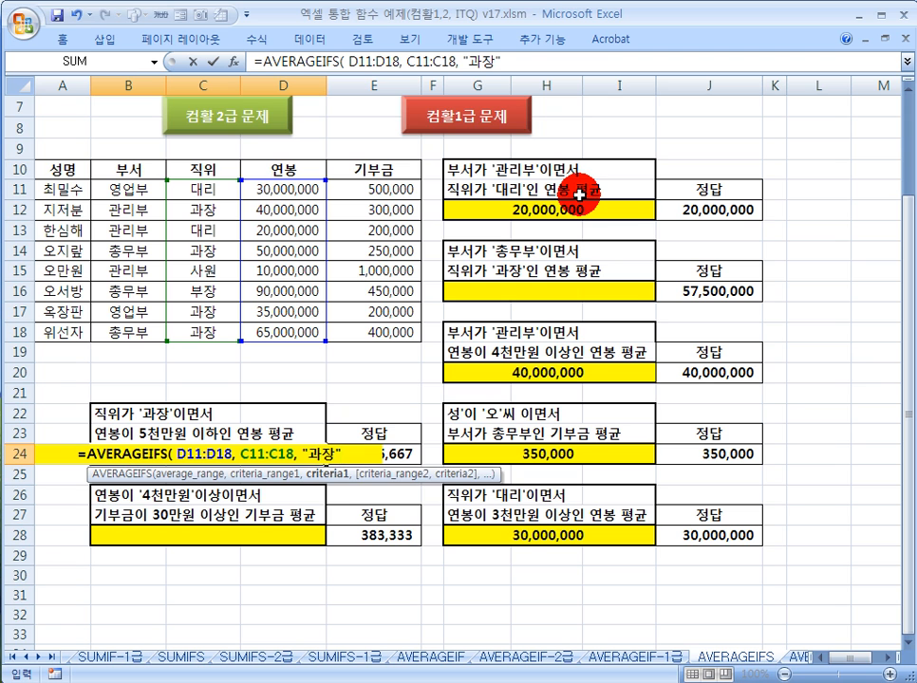
text(,)
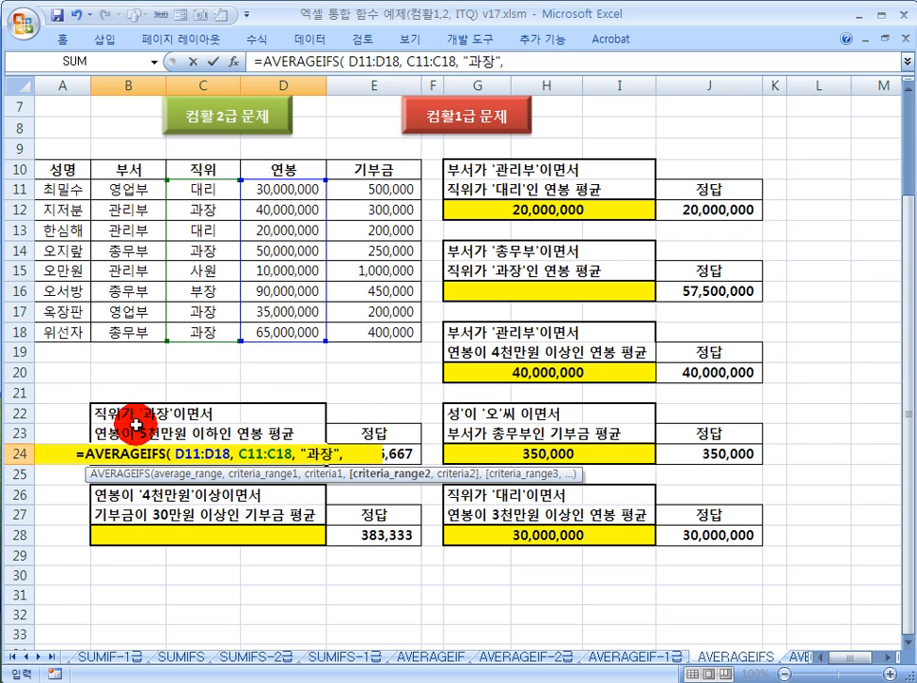
Add the salary condition D11:D18 with the criterion "<=50000000" and complete the formula in B24.
drag(297, 188, 297, 329)
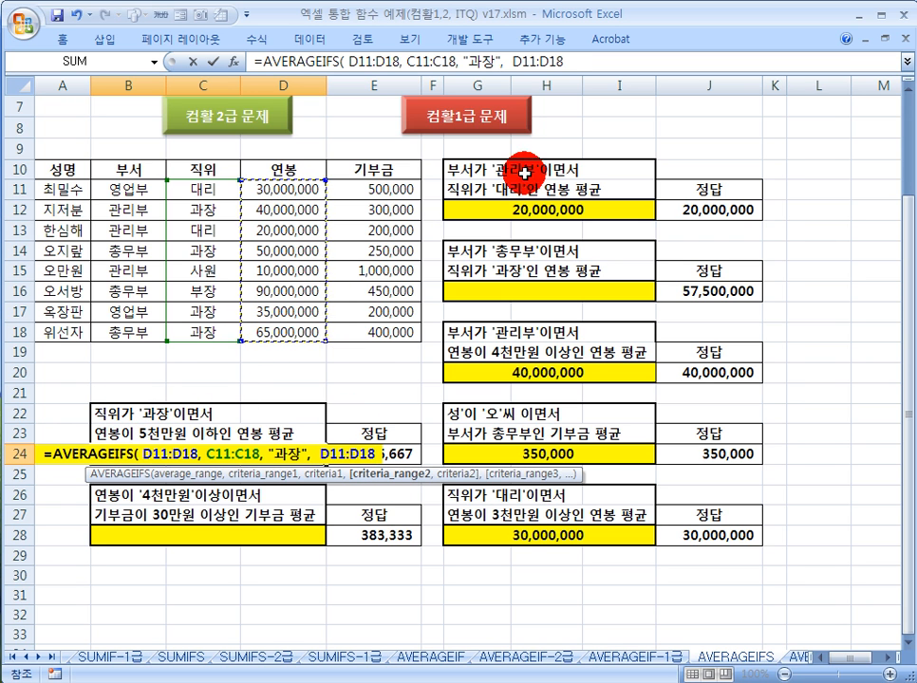
text(,)
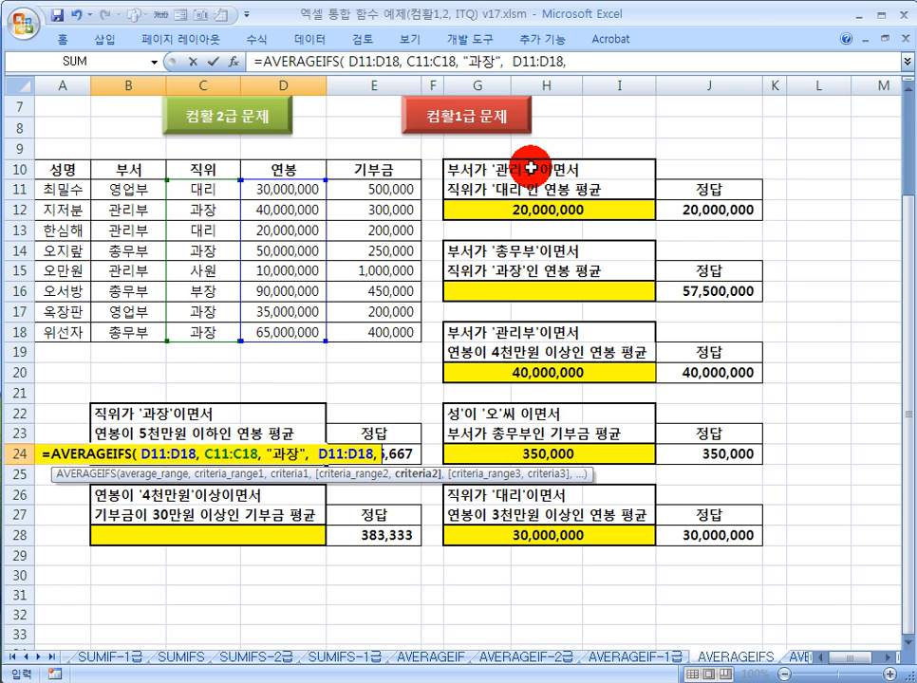
text( ")
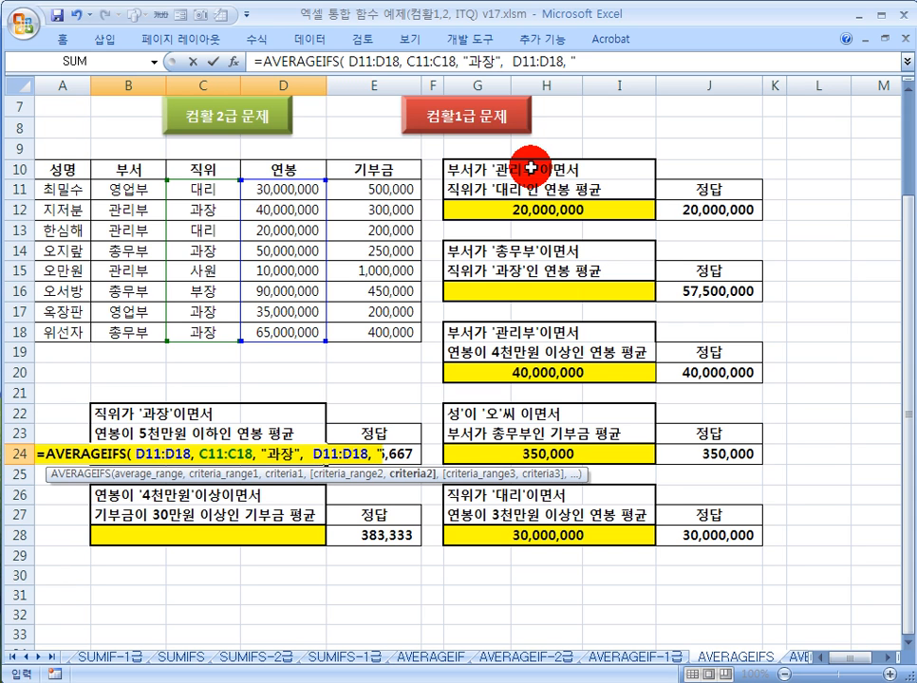
text(<=)
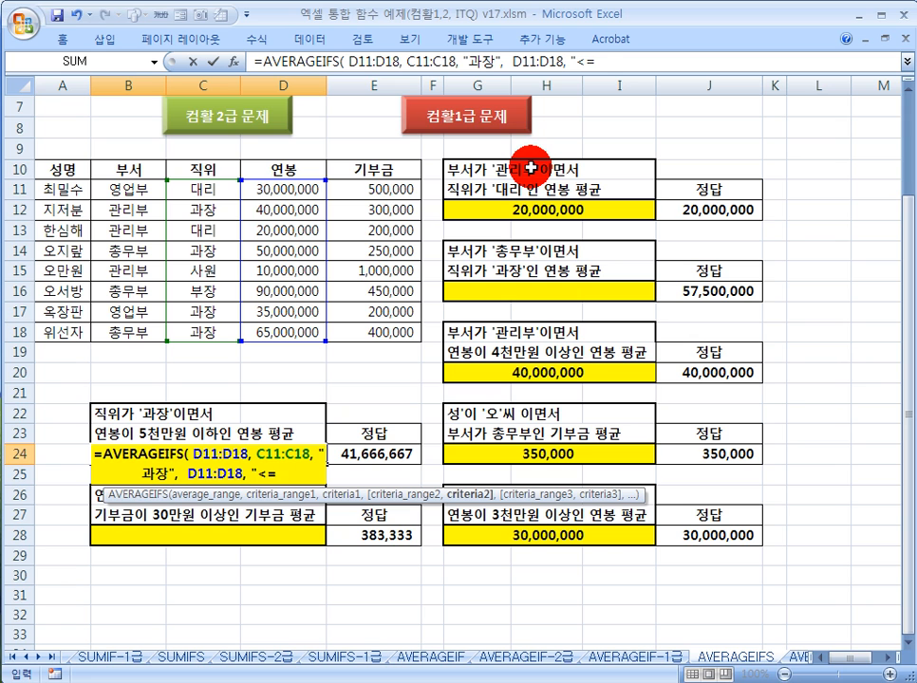
text(500000)
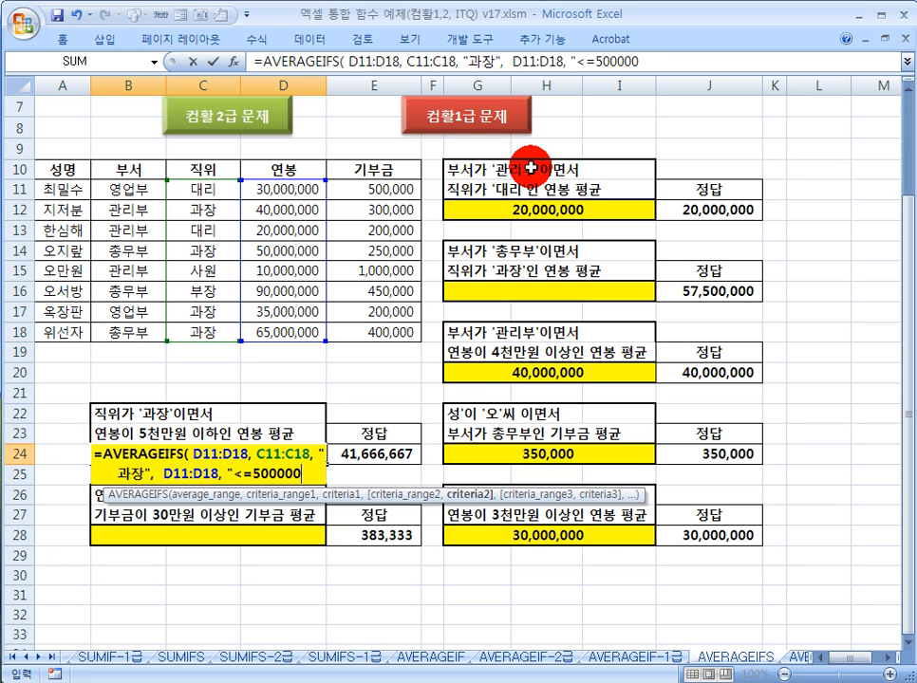
text(00" ))
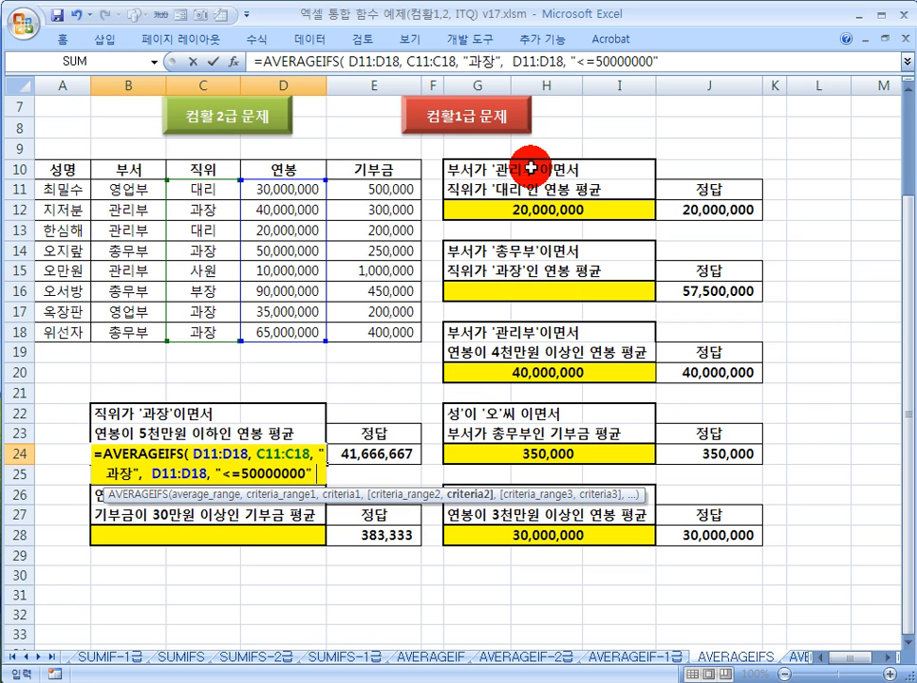
key(Return)
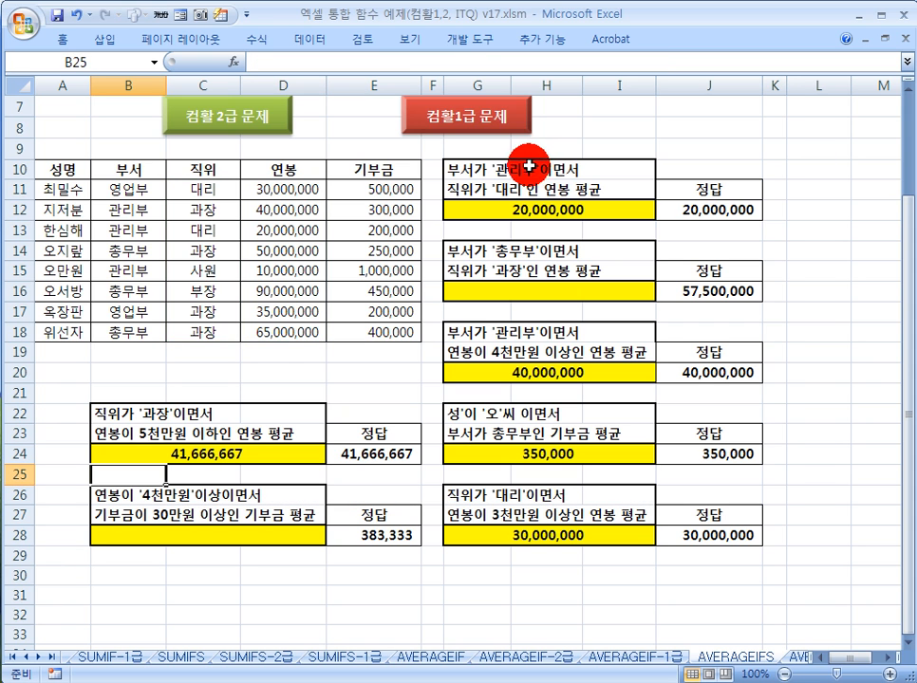
Start an AVERAGEIFS formula in cell B28 with the donation cells E11:E18 as the average range.
click(146, 531)
text(=)
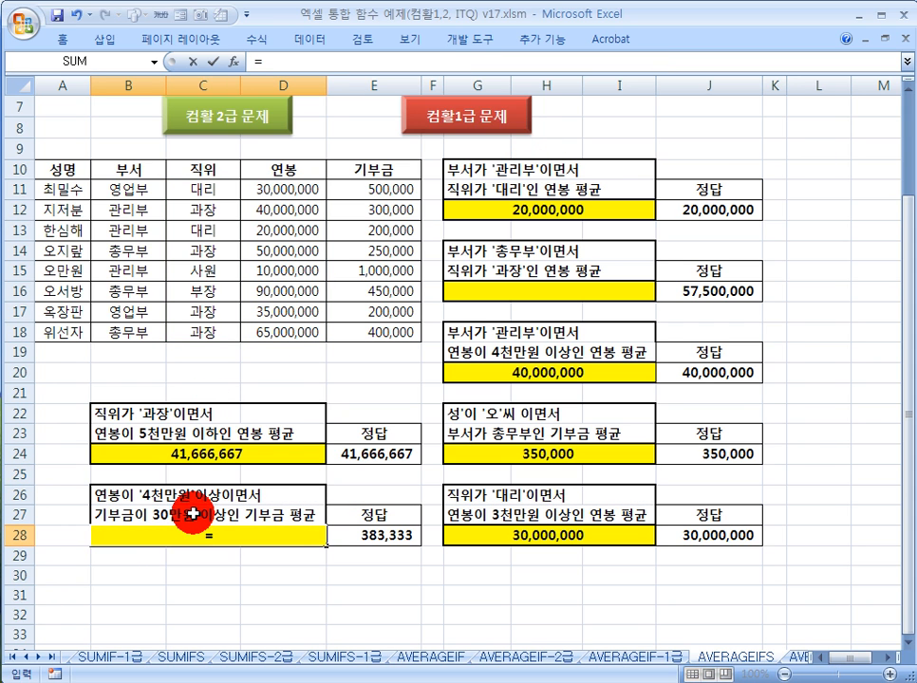
text(AVER)
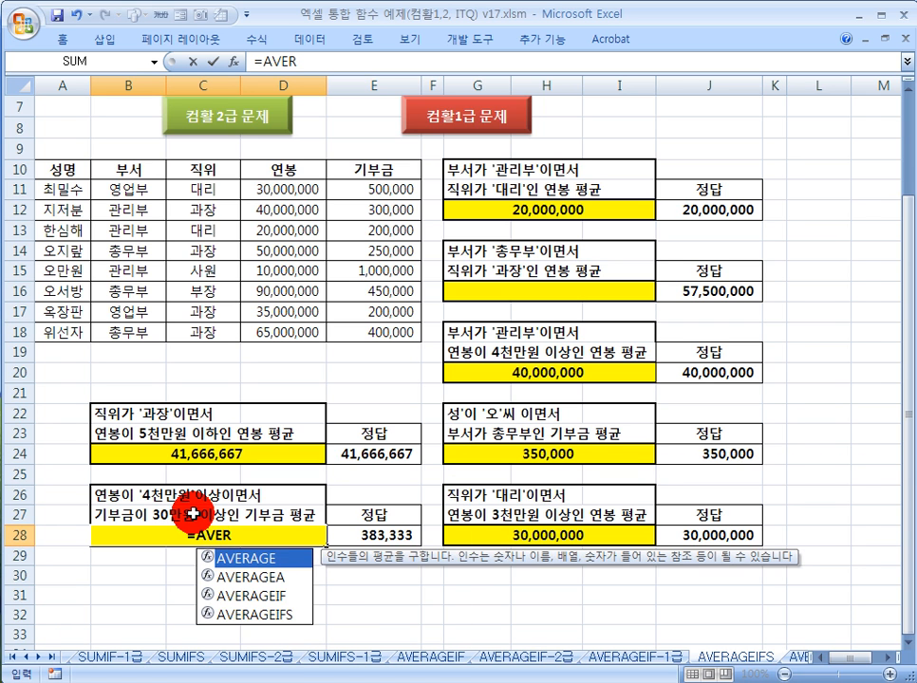
text(AGEIFS()
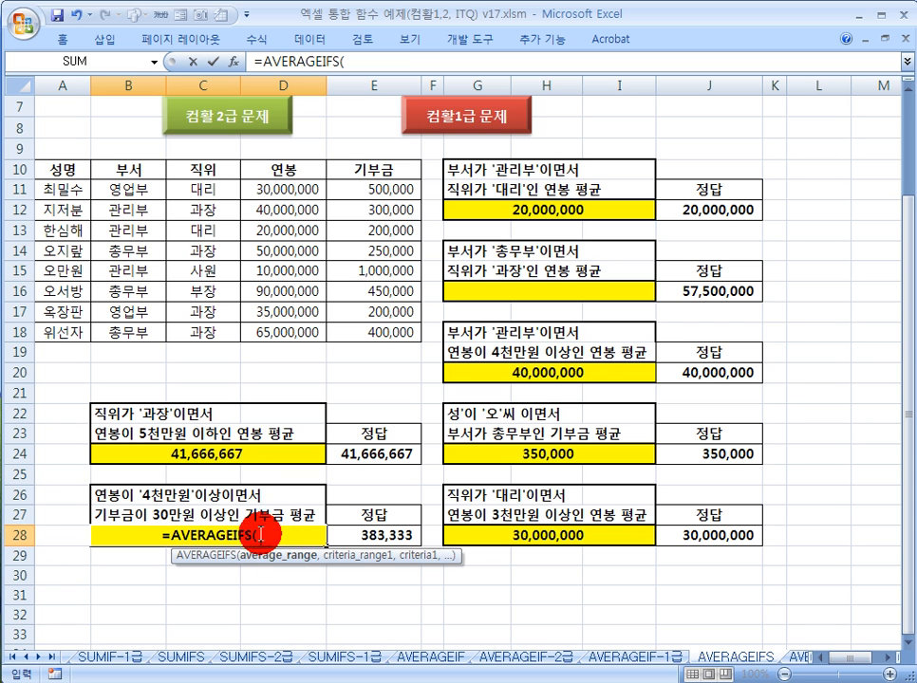
drag(361, 188, 366, 324)
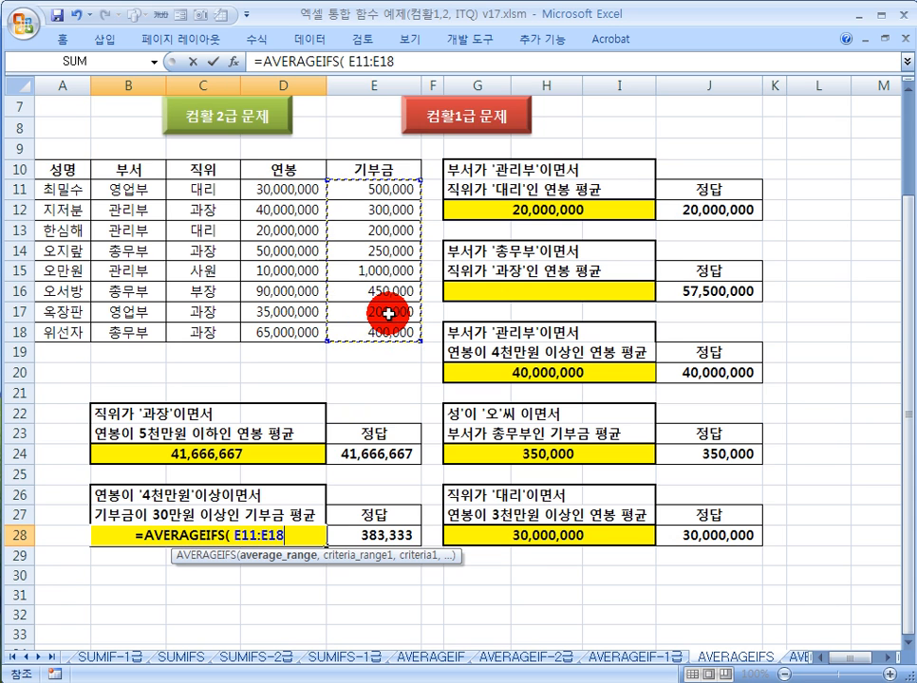
text(,)
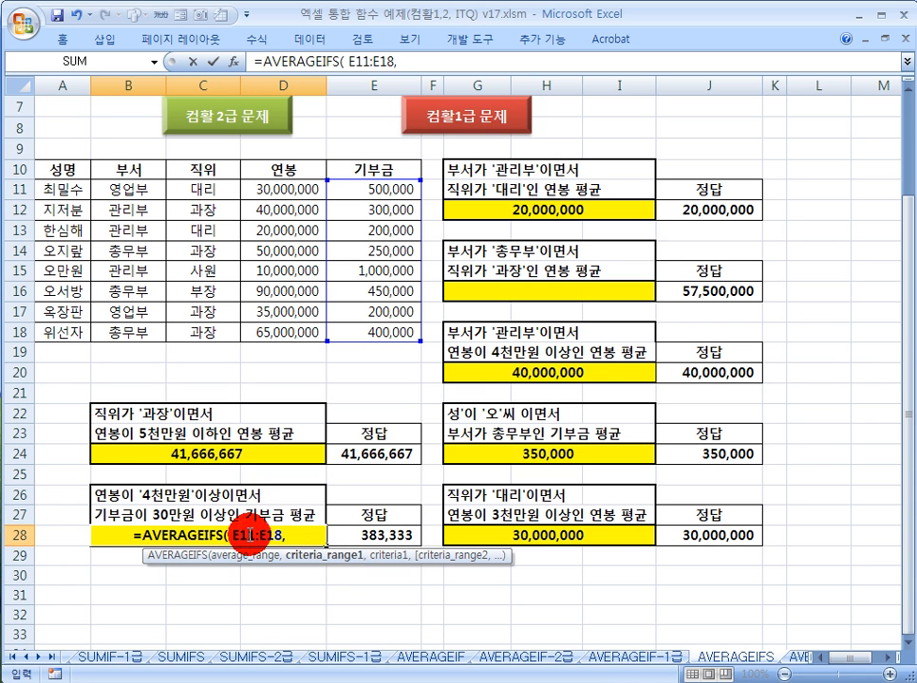
Add the salary condition to B28's formula: criteria range D11:D18 with the criterion ">=40000000".
drag(284, 186, 285, 327)
text(, ")
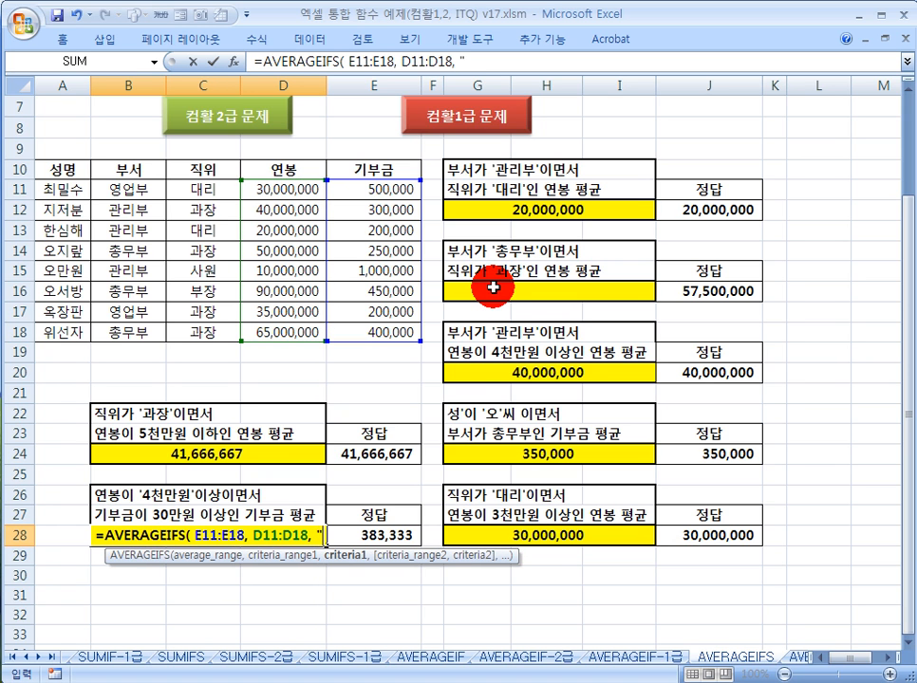
text(>=)
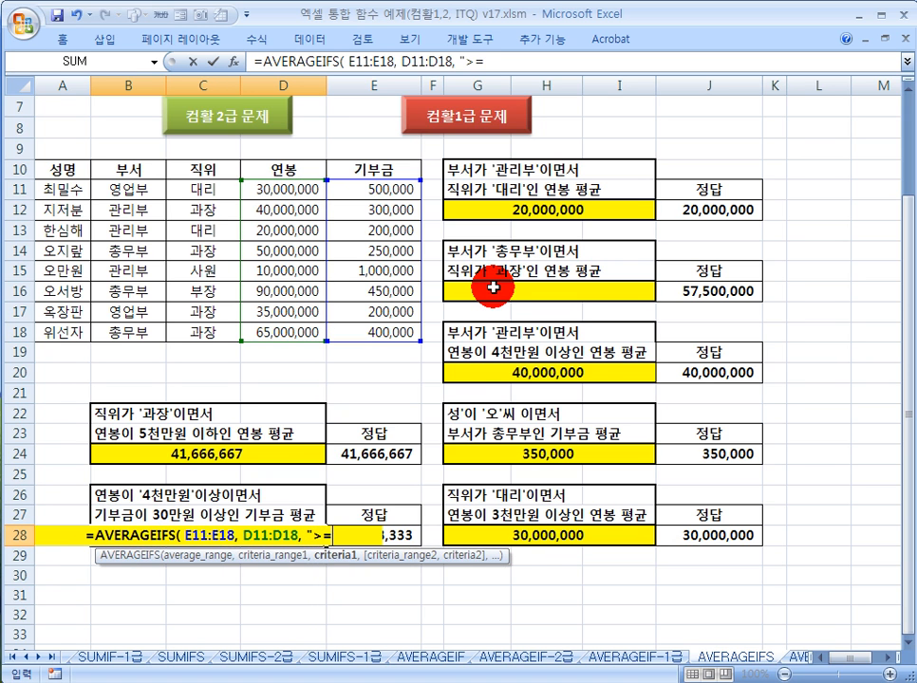
text(400000)
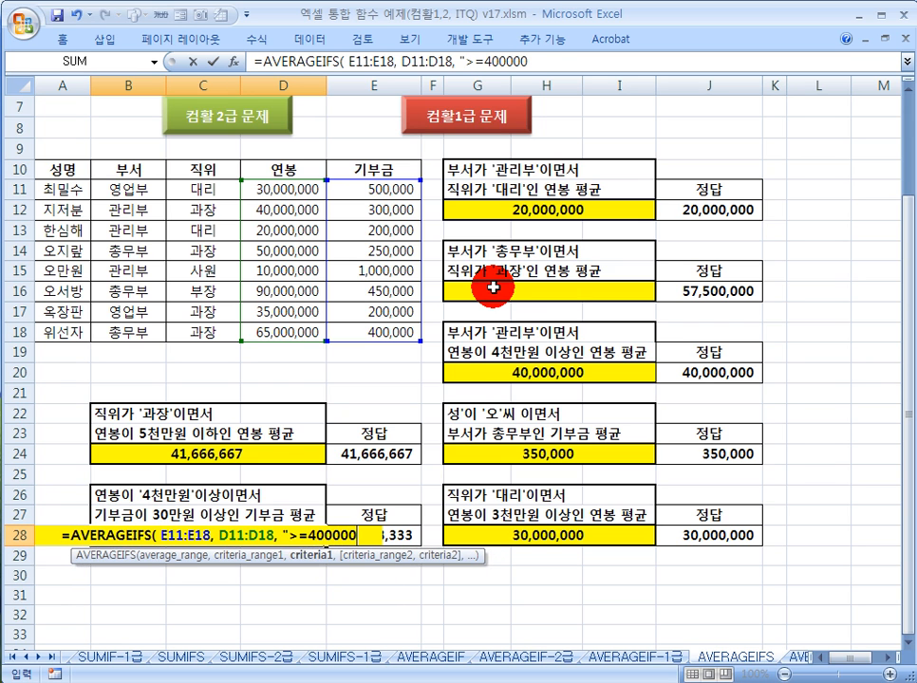
text(00")
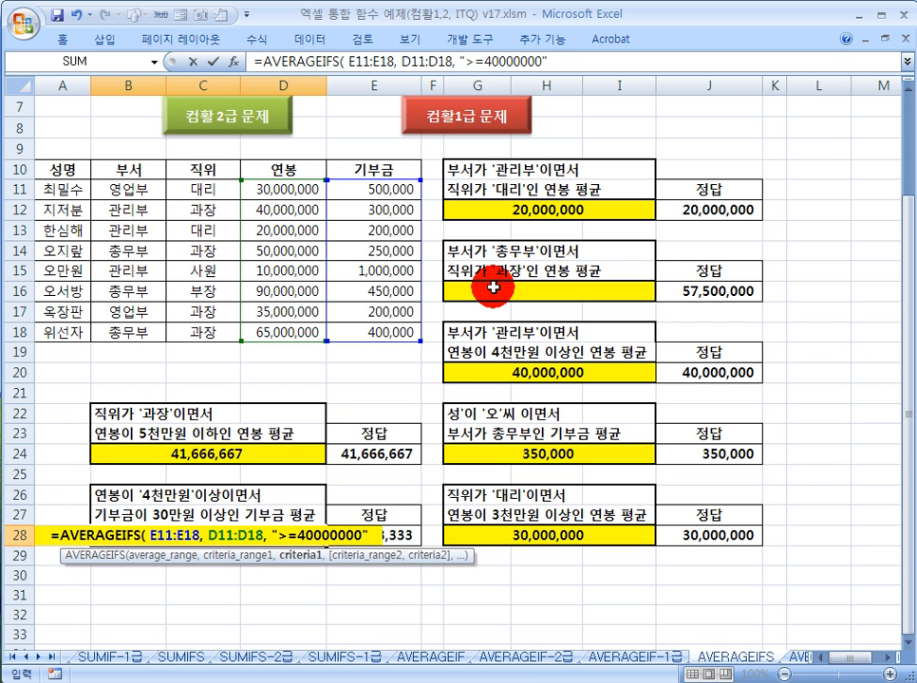
text(,)
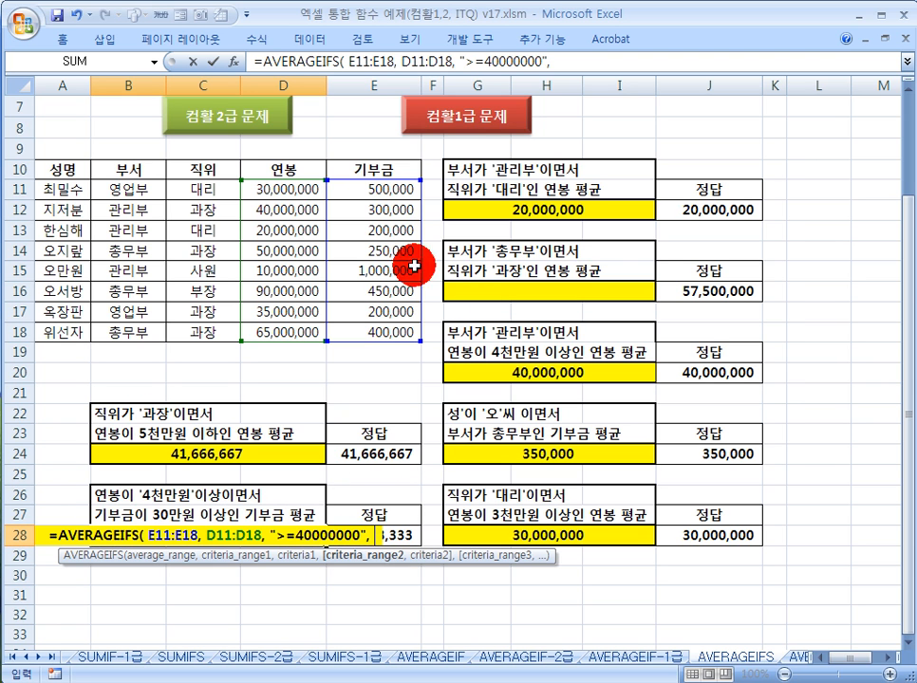
Add the donation condition E11:E18 with the criterion ">=300000" and complete the formula in B28.
drag(381, 186, 379, 332)
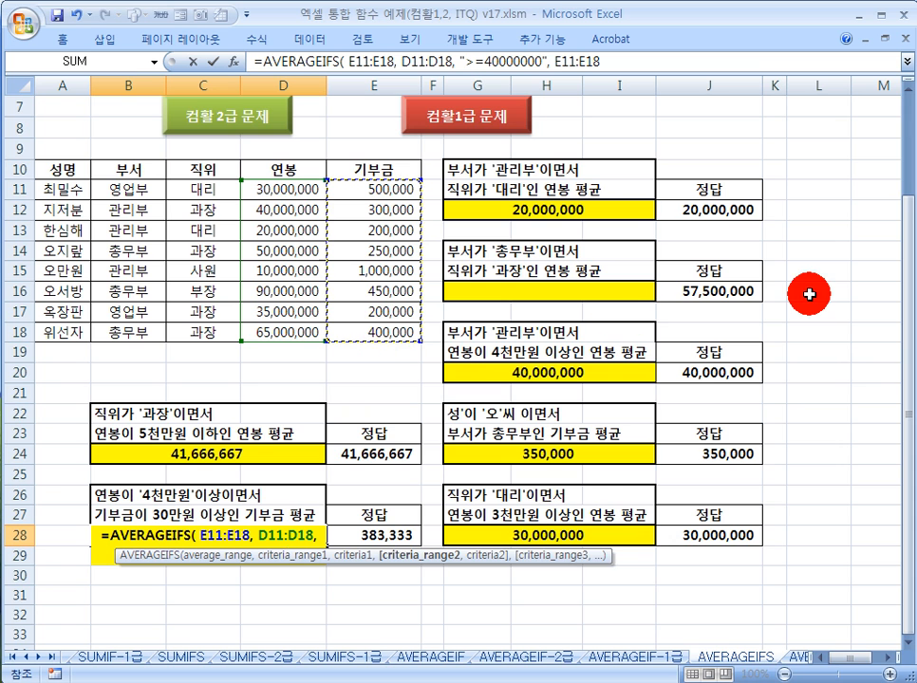
text(, ")
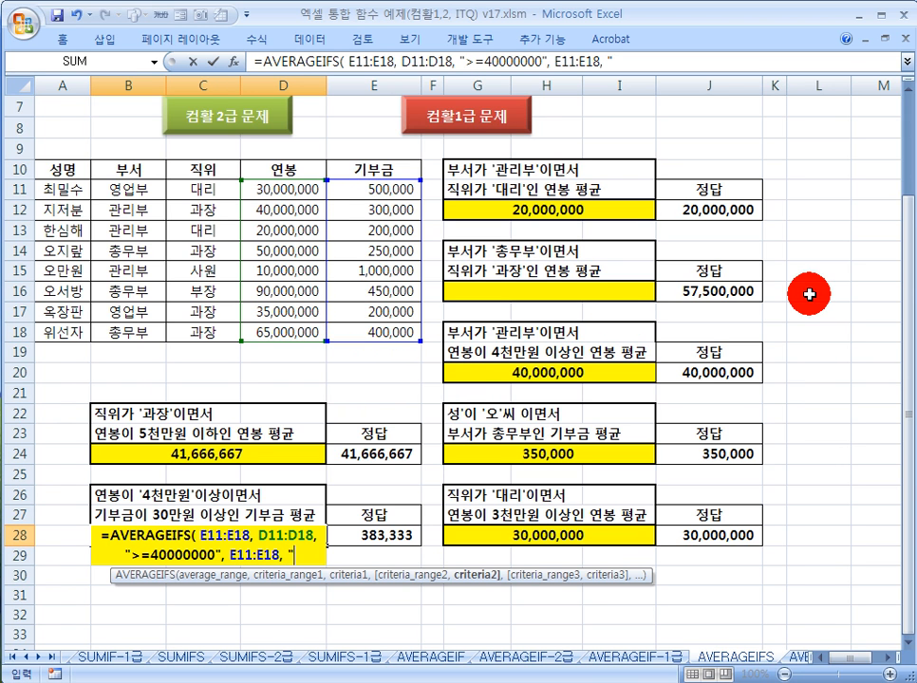
text(>=3000)
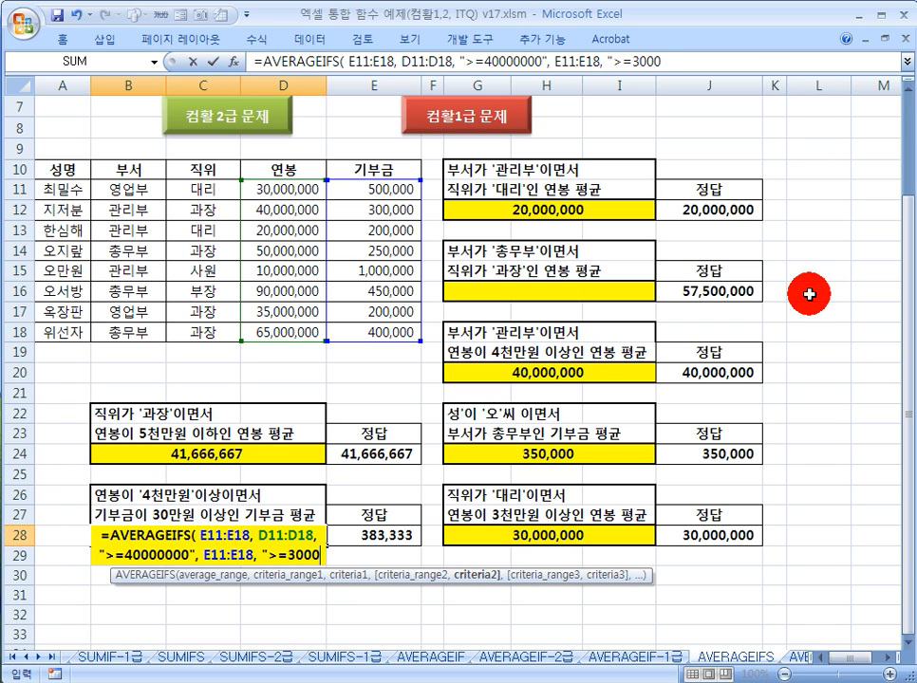
text(00")
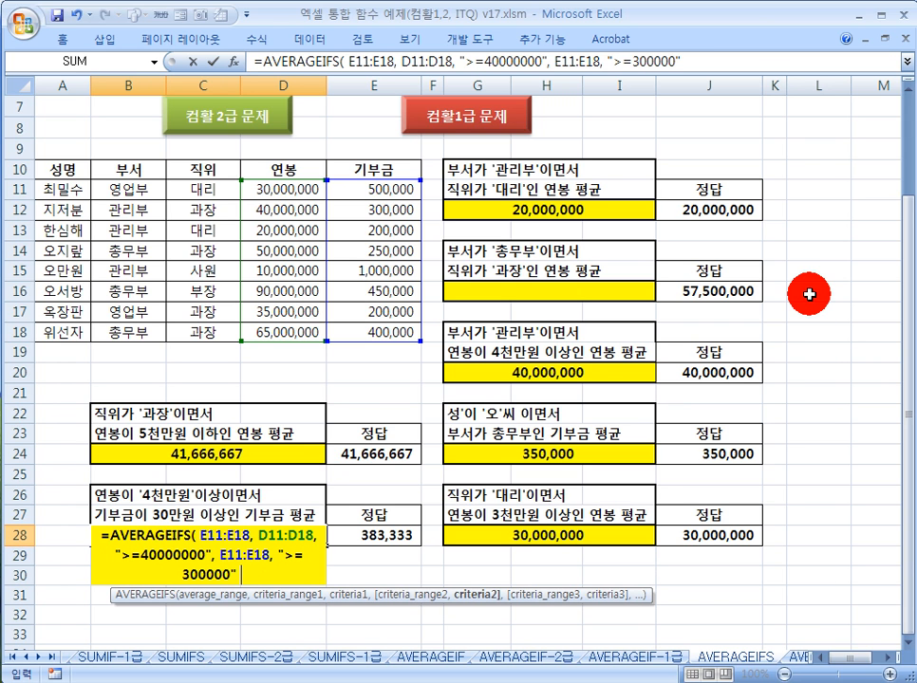
text( ))
key(Return)
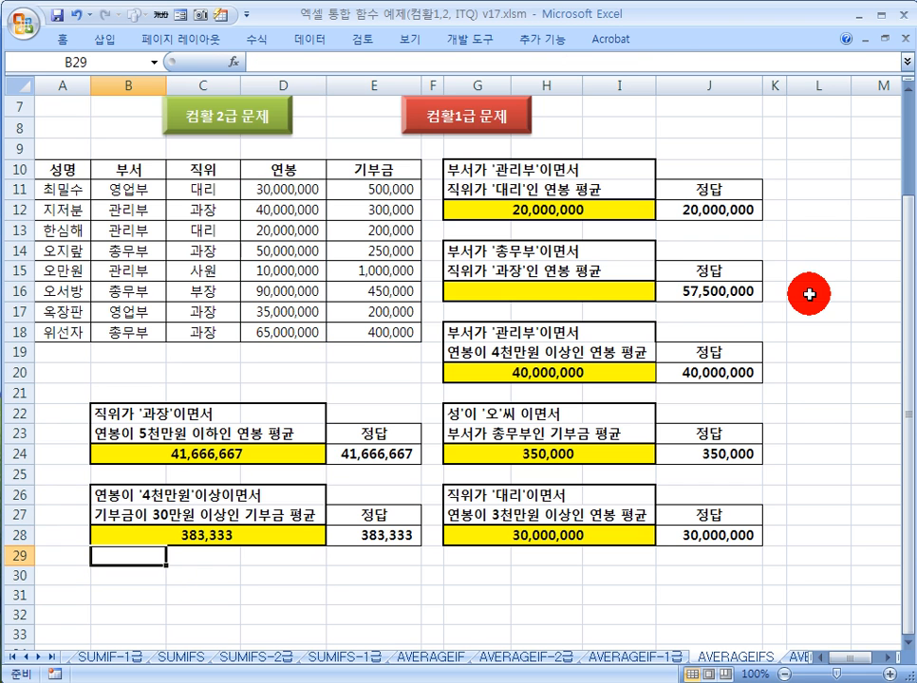
click(276, 477)
scroll(280, 477, up, 2)
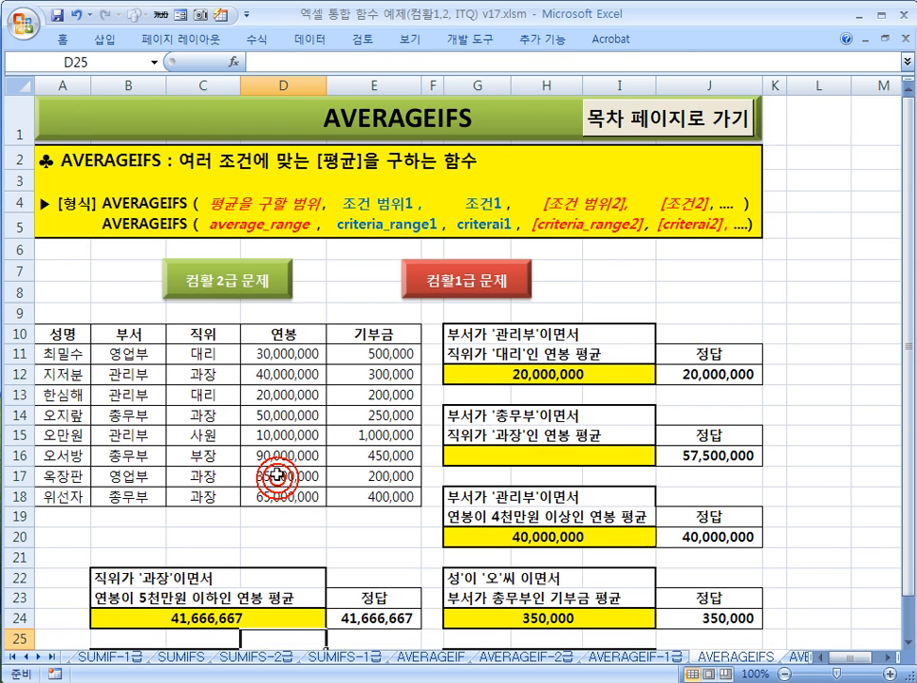